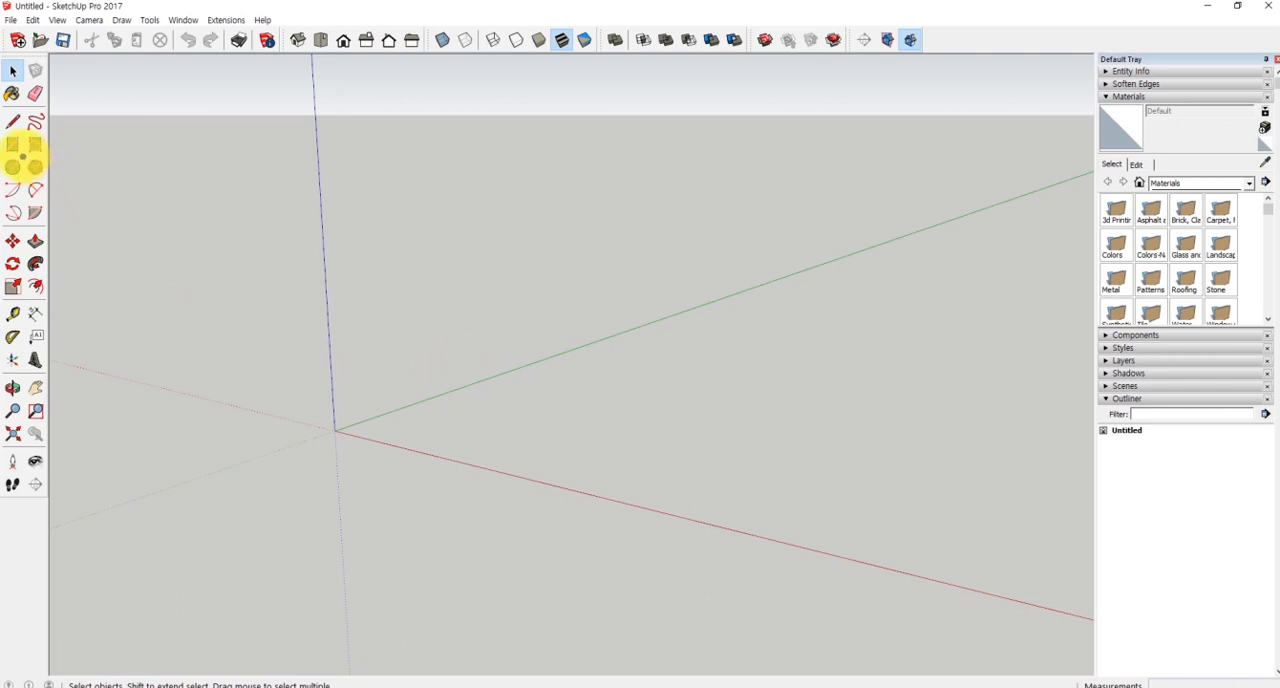
mouse_move(18, 157)
left_mouse_down("ctrl+shift")
mouse_move(114, 217)
mouse_move(114, 232)
left_mouse_up("ctrl+shift")
mouse_move(115, 198)
left_mouse_down()
mouse_move(129, 199)
mouse_move(141, 231)
left_mouse_up()
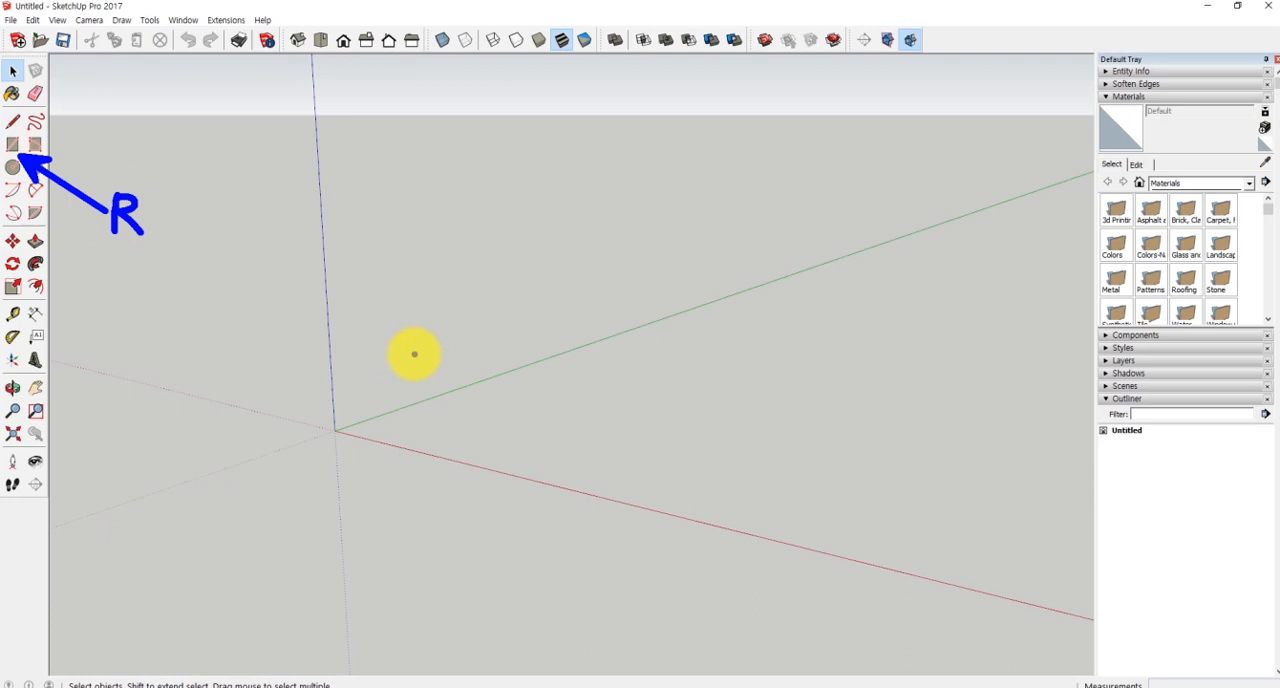
key("Escape")
- Draw an 800 x 600 mm rectangle on the ground plane starting at the origin
key("r")
middle_click_drag(343, 428, 343, 451)
left_click(336, 449)
scroll(365, 452, "up", 1)
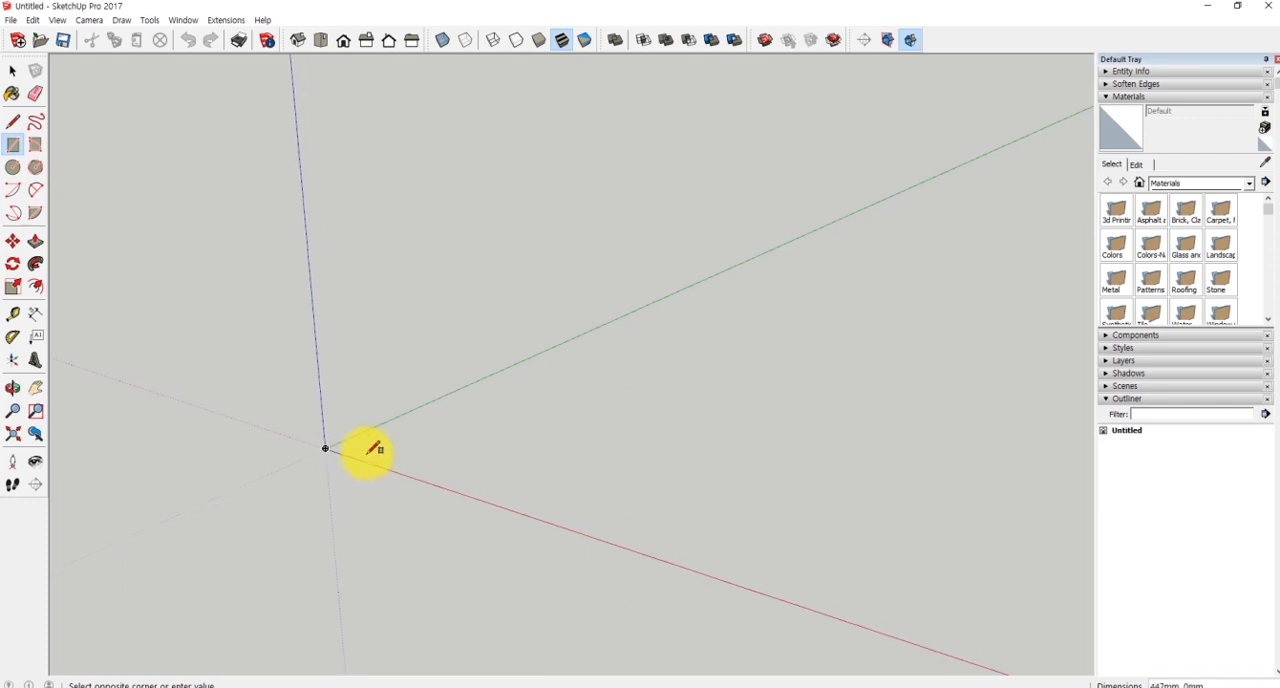
left_click(477, 430)
scroll(354, 451, "up", 3)
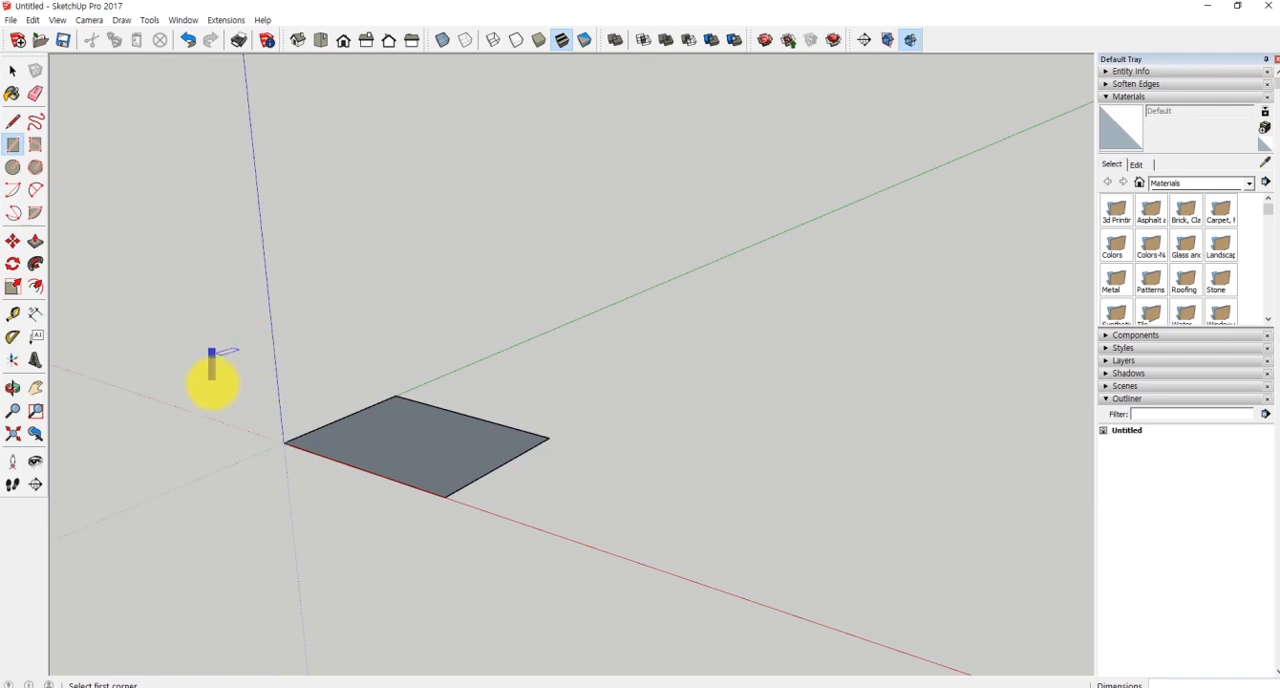
- Push/Pull the rectangle up 100 mm into a slab
key("p")
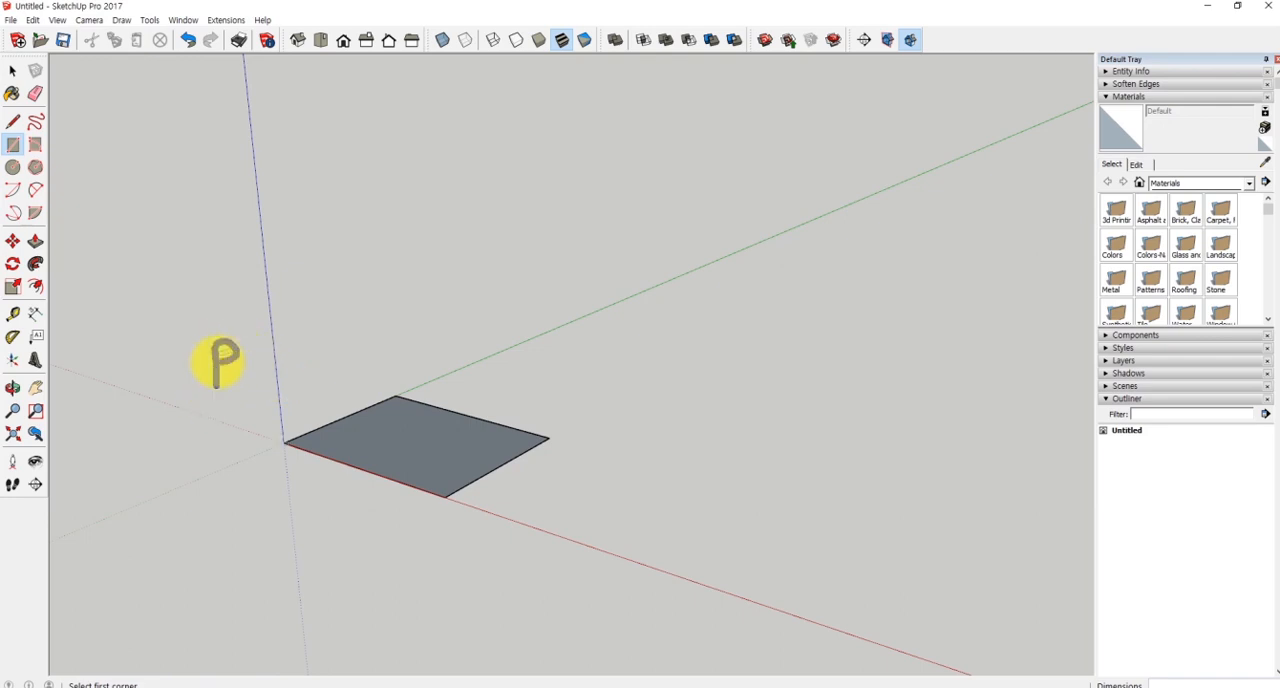
left_click(413, 444)
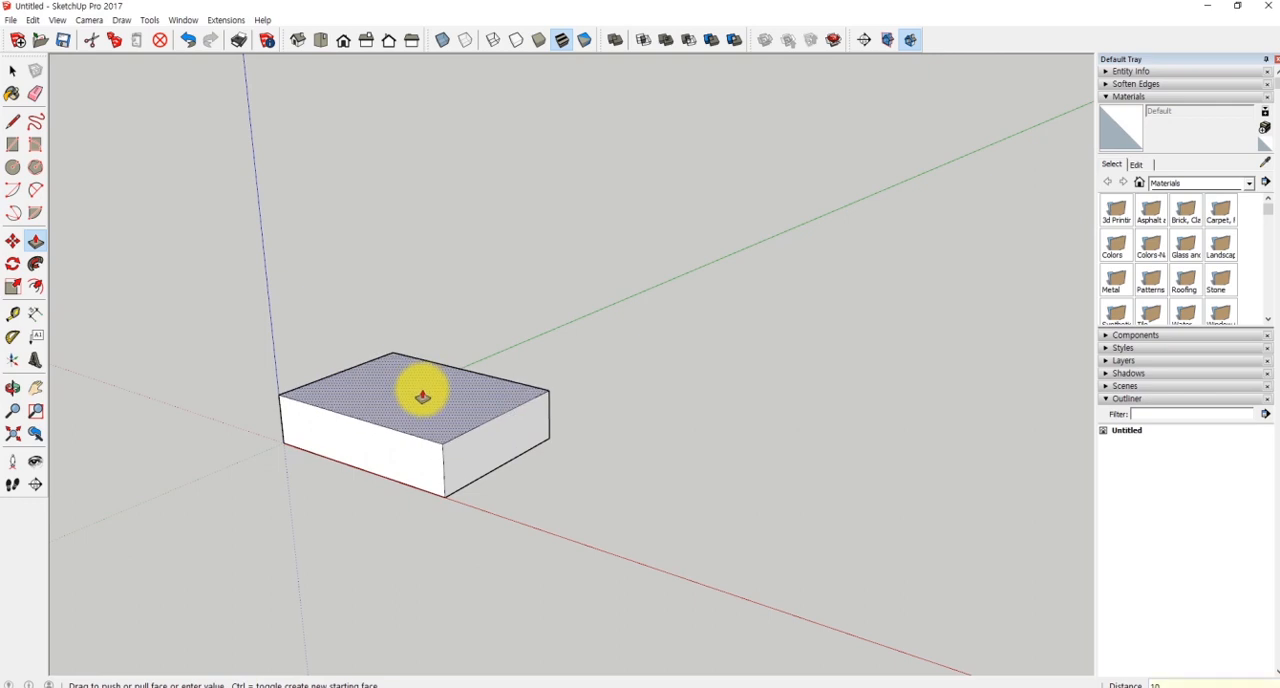
key("Return")
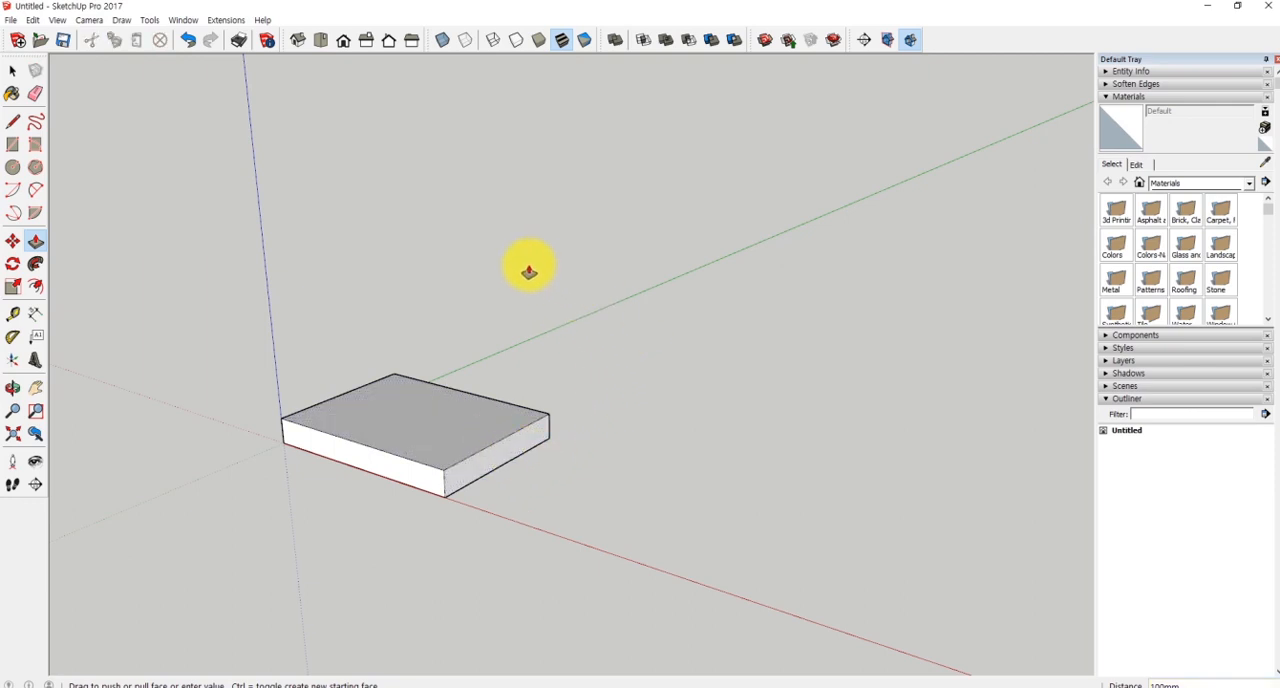
key("space")
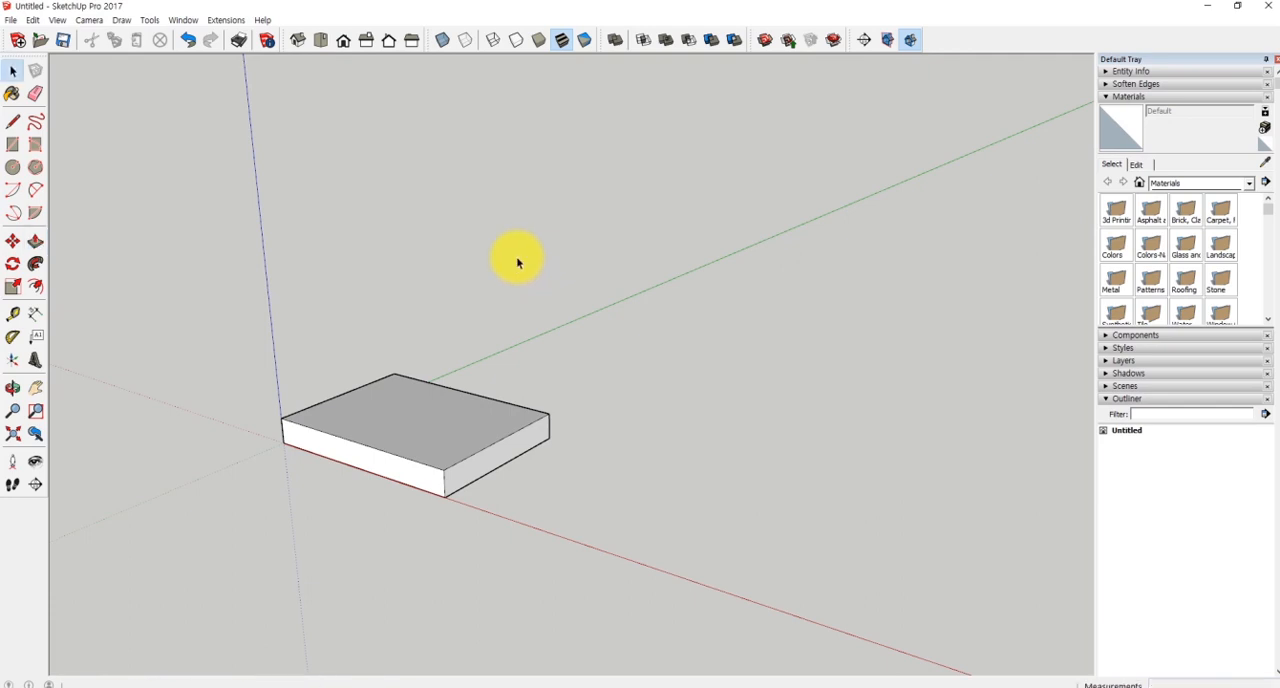
- Copy the slab's top edge farthest from the origin 800 mm along the red axis onto the opposite top edge
scroll(438, 345, "up", 2)
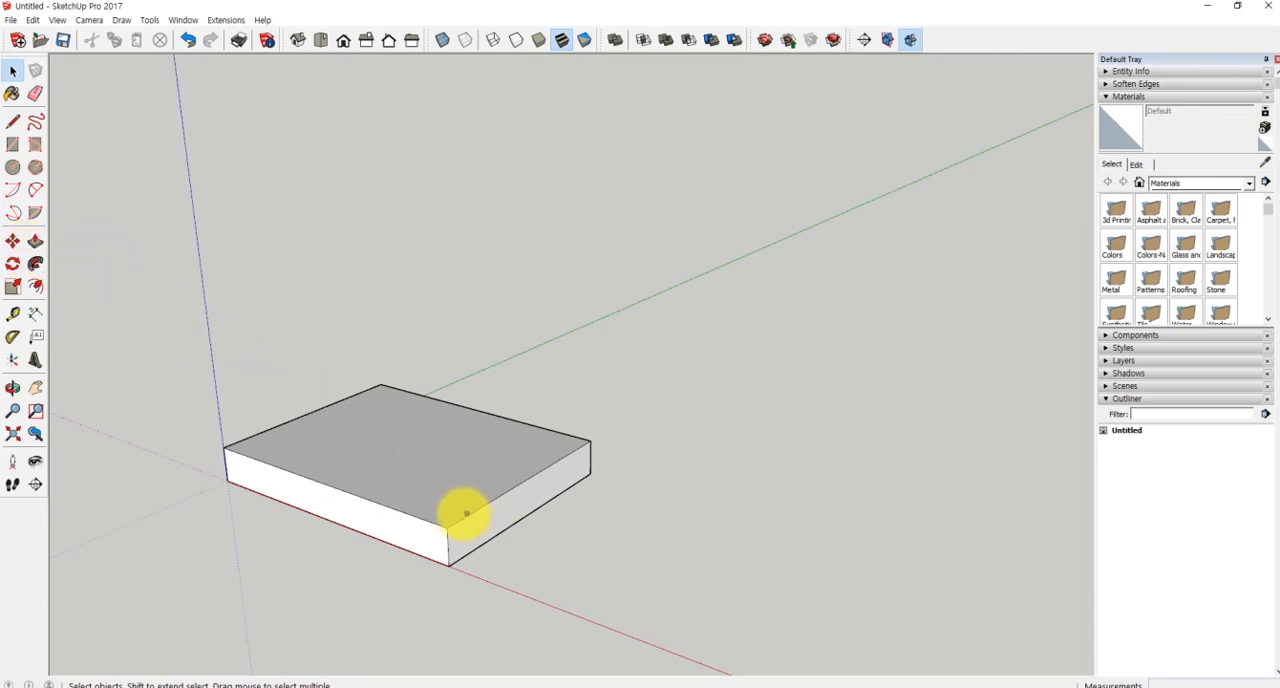
left_click(585, 449)
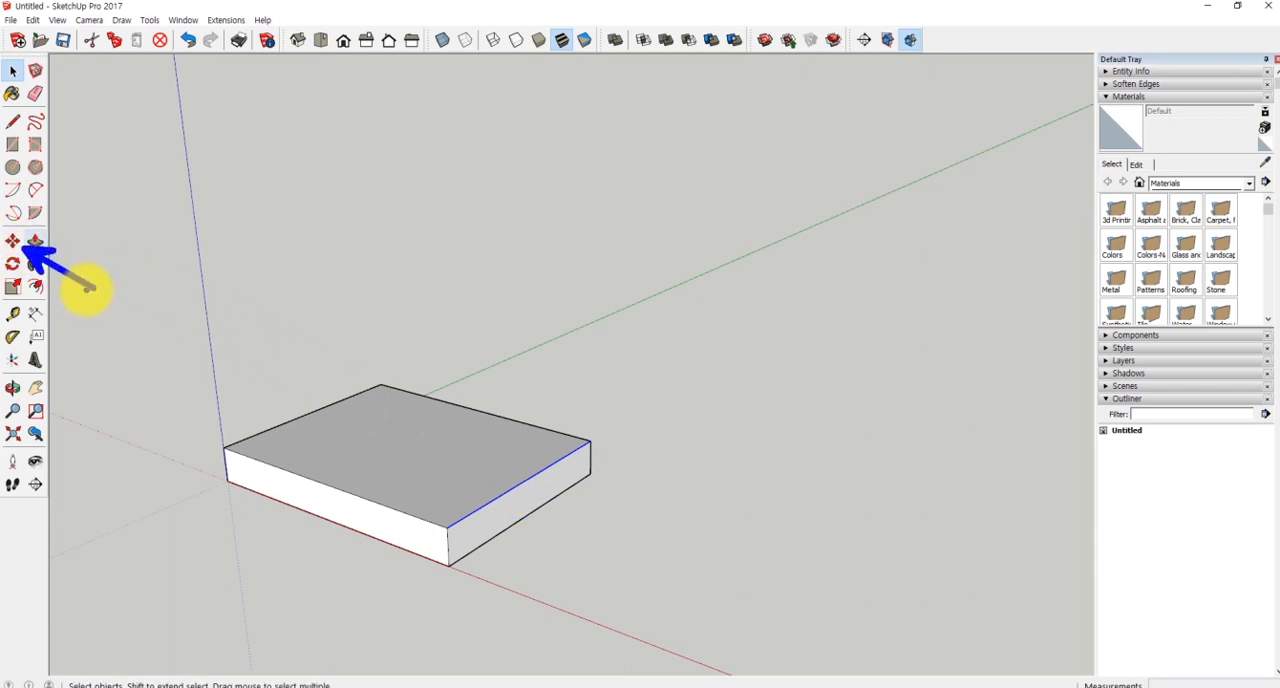
left_click(13, 242)
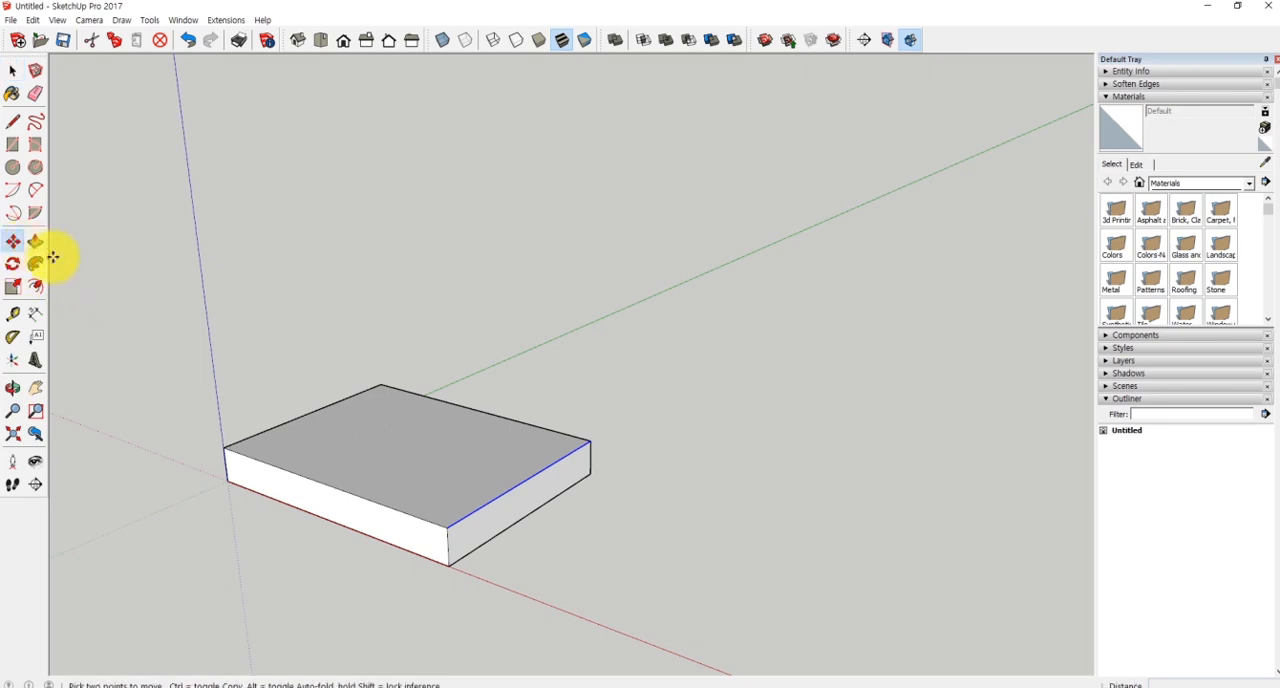
left_click(443, 526)
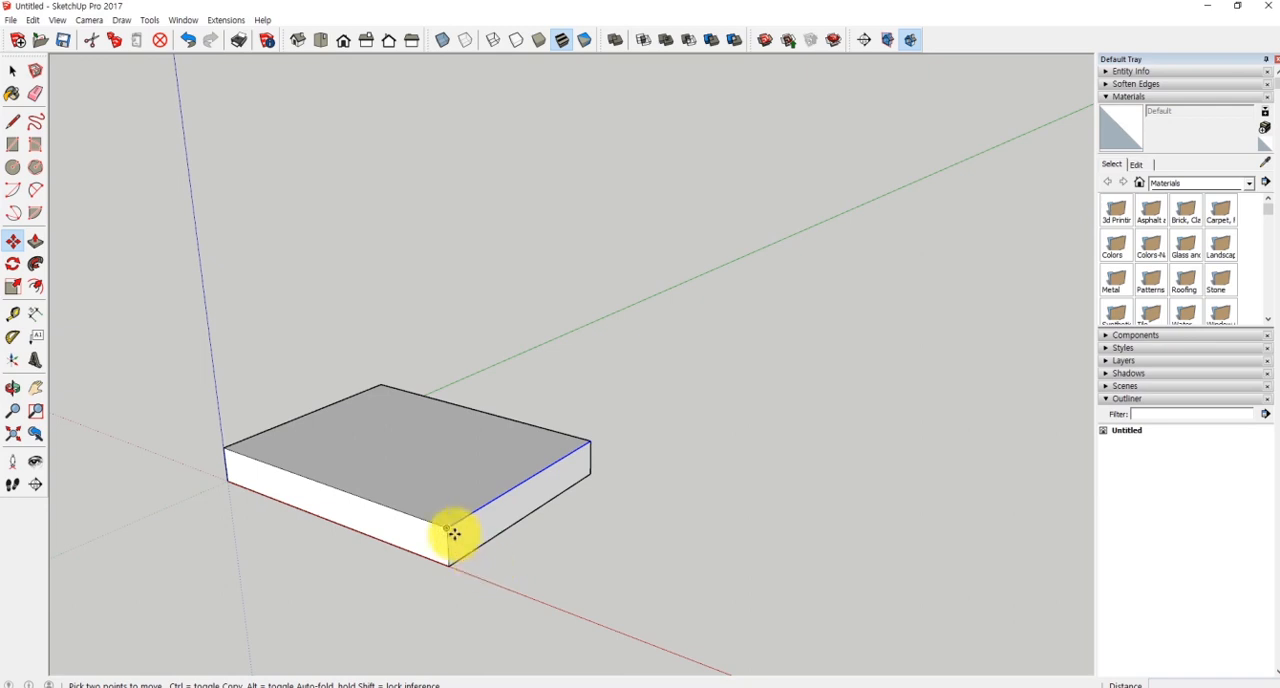
left_click_drag(449, 528, 318, 481)
key("ctrl")
mouse_move(343, 324)
left_mouse_down()
mouse_move(358, 360)
mouse_move(389, 341)
left_mouse_up()
mouse_move(370, 333)
left_mouse_down()
mouse_move(376, 358)
mouse_move(419, 341)
left_mouse_up()
left_click_drag(434, 308, 434, 349)
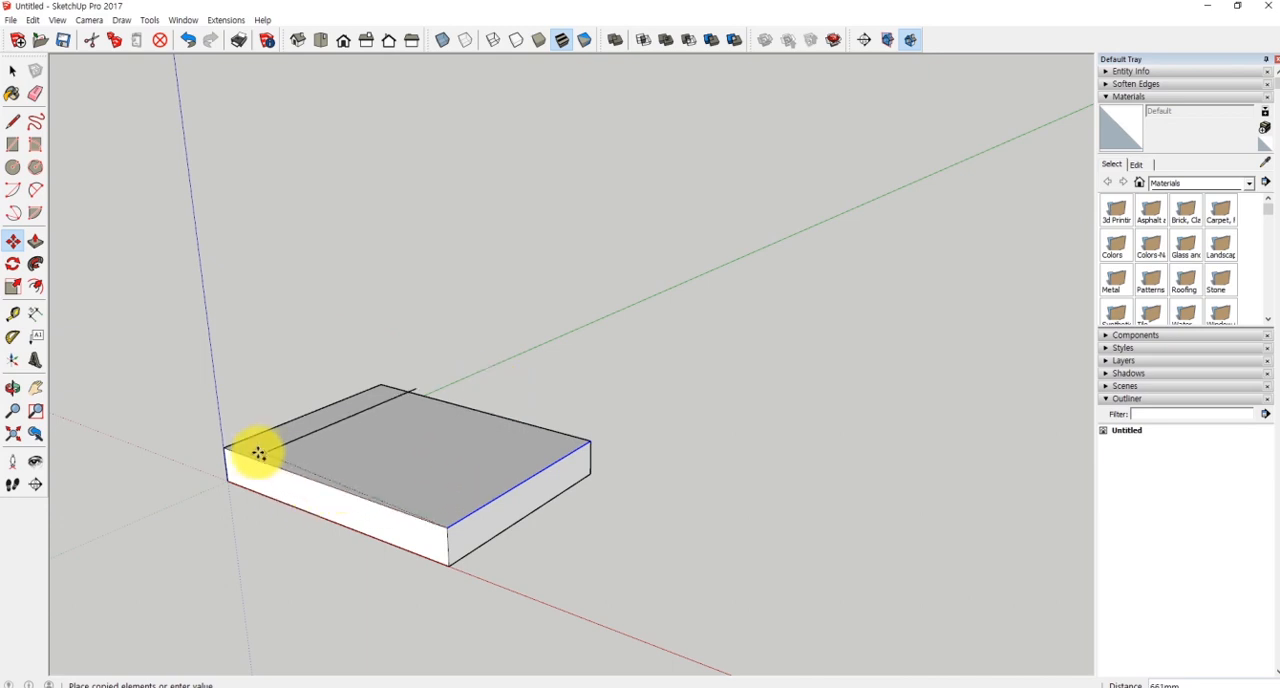
left_click(222, 449)
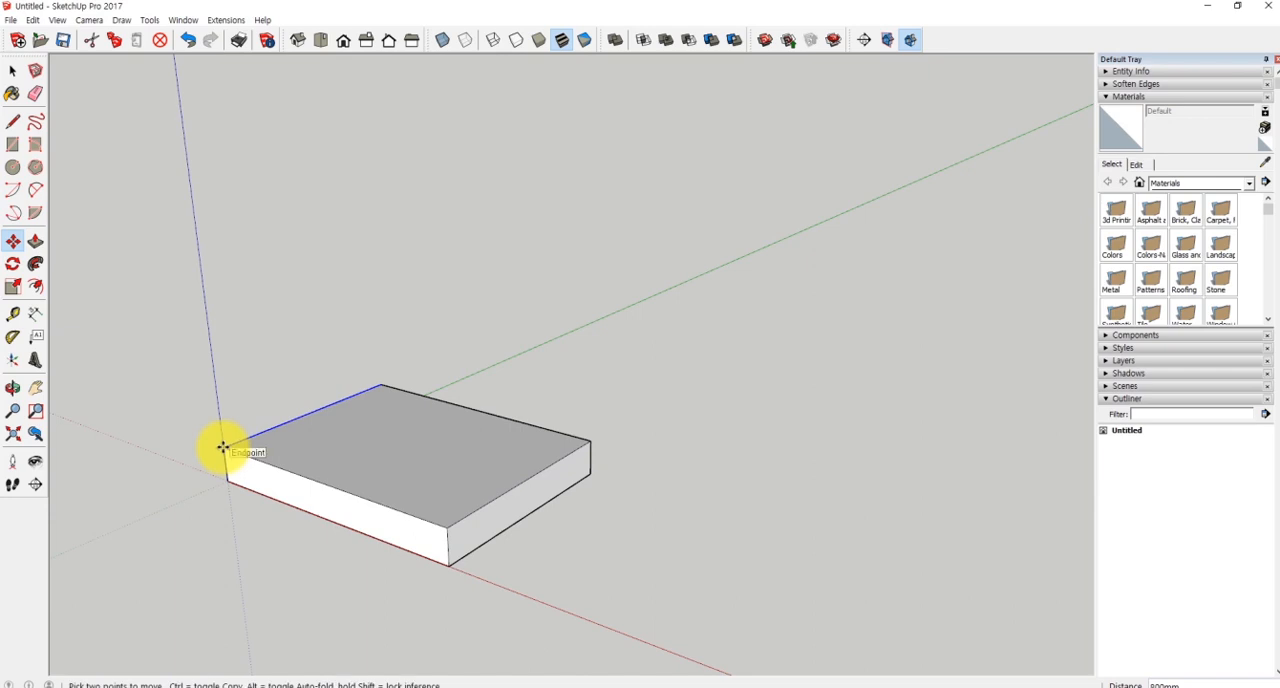
- Divide the edge copy into four equal intervals with /4 to split the slab's top into strips
left_click_drag(345, 270, 300, 335)
left_click_drag(357, 282, 381, 307)
left_click_drag(370, 282, 358, 327)
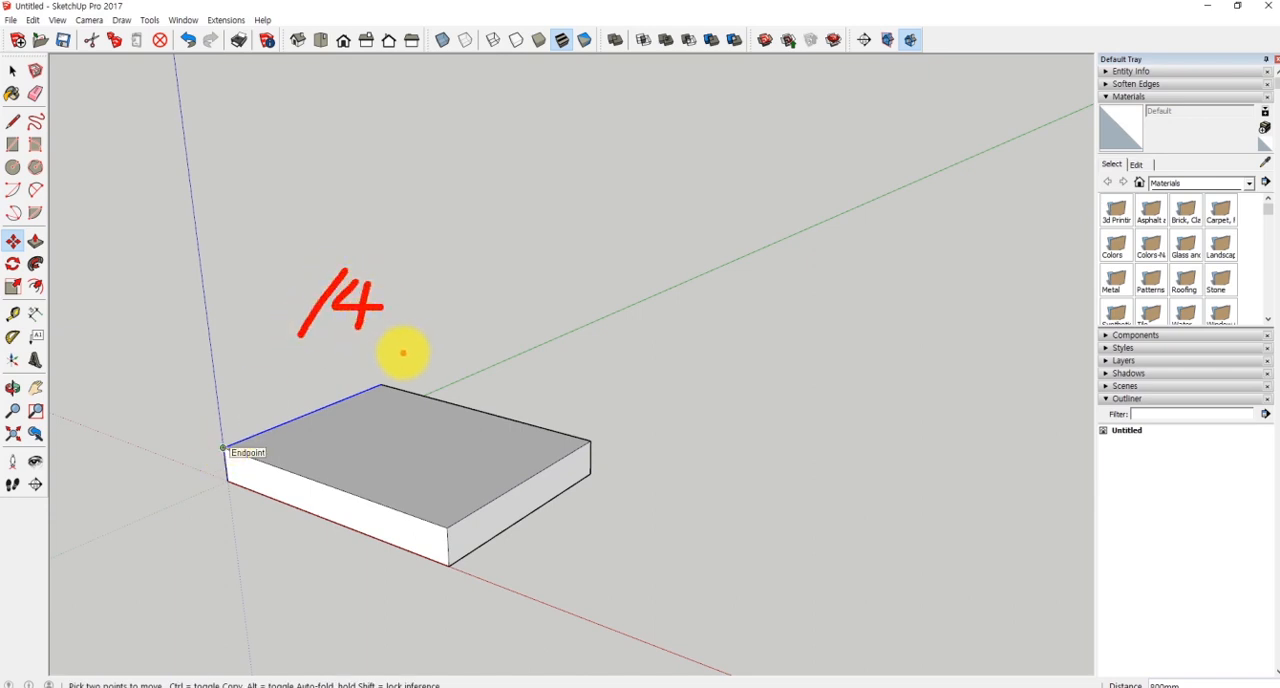
key("Escape")
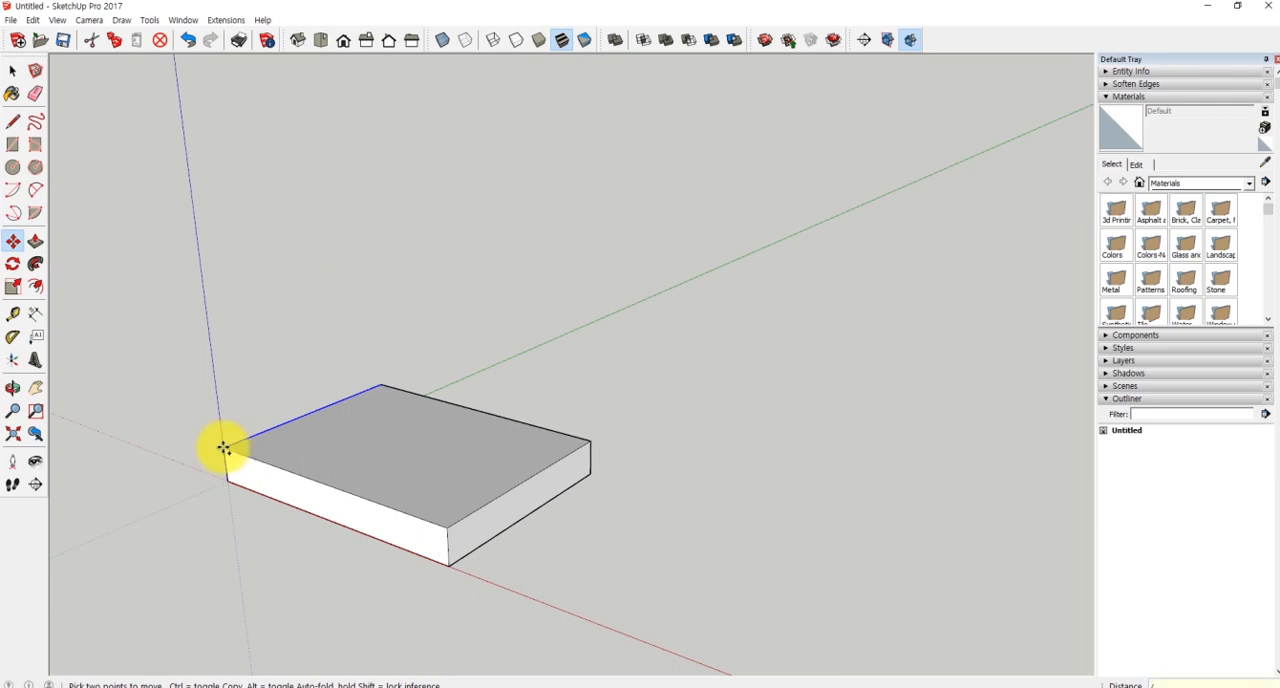
key("Return")
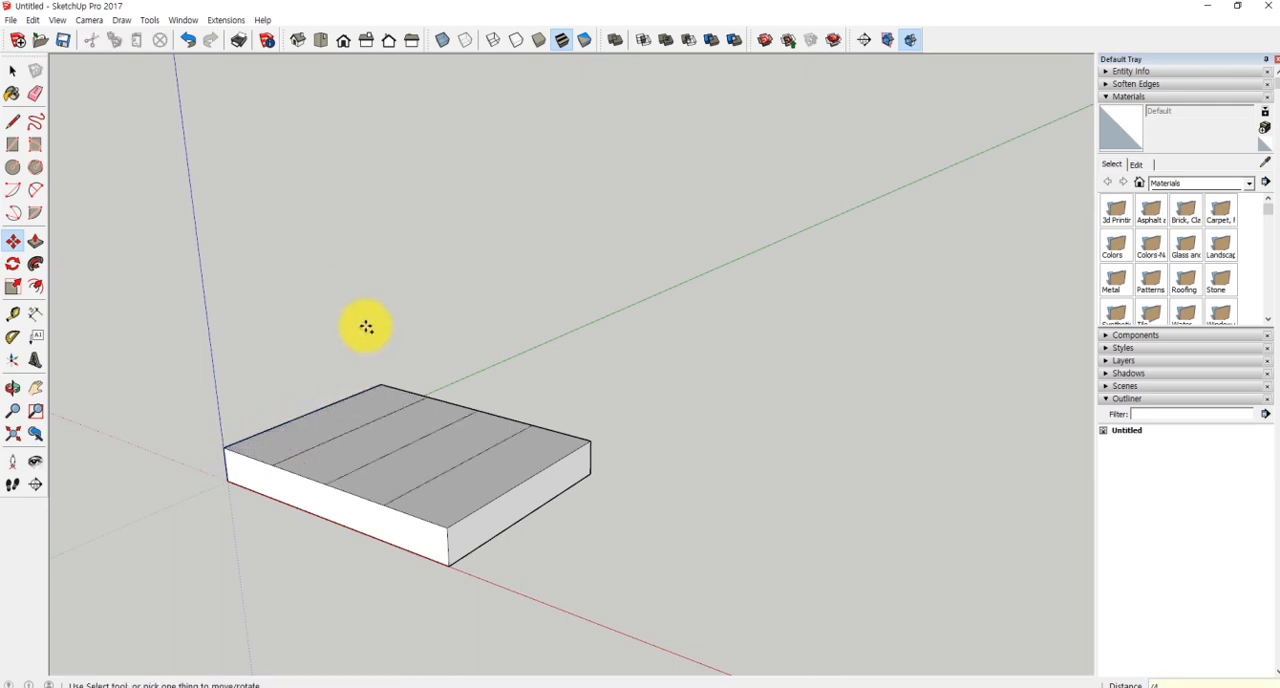
- Push/Pull the top strip nearest the origin up 300 mm to form the highest stair step
middle_click_drag(346, 325, 344, 333)
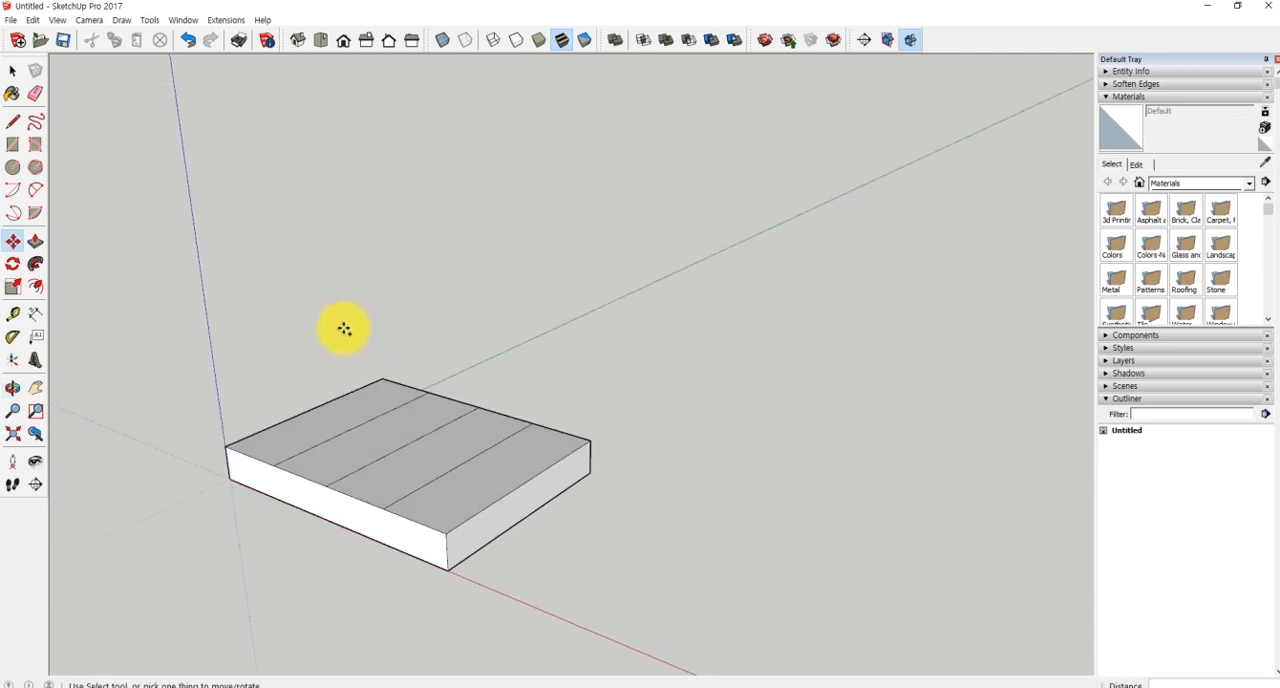
key("space")
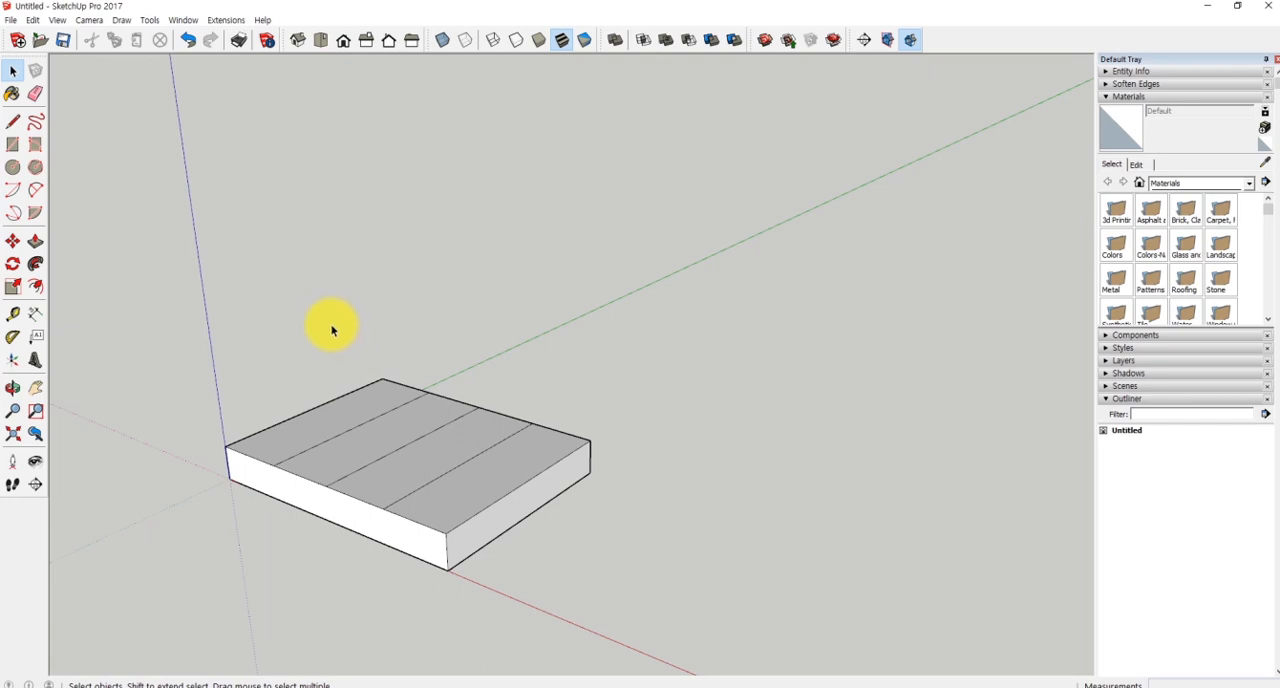
key("p")
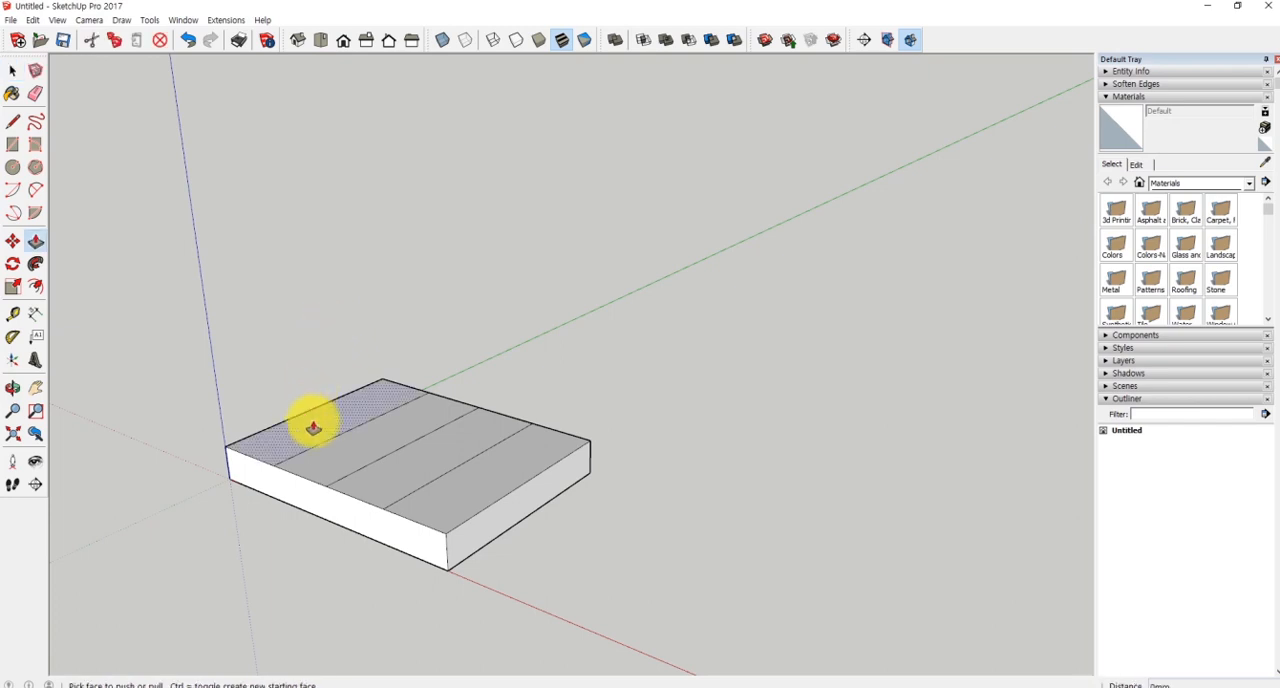
left_click_drag(312, 427, 321, 262)
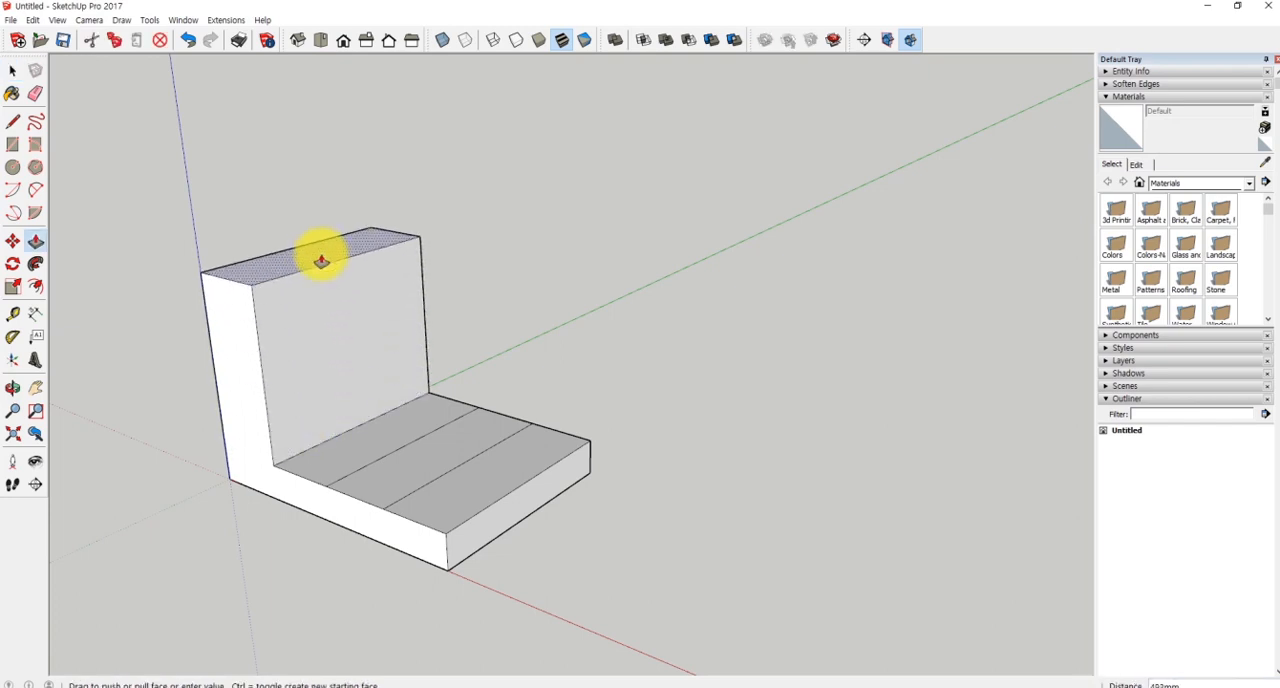
key("Return")
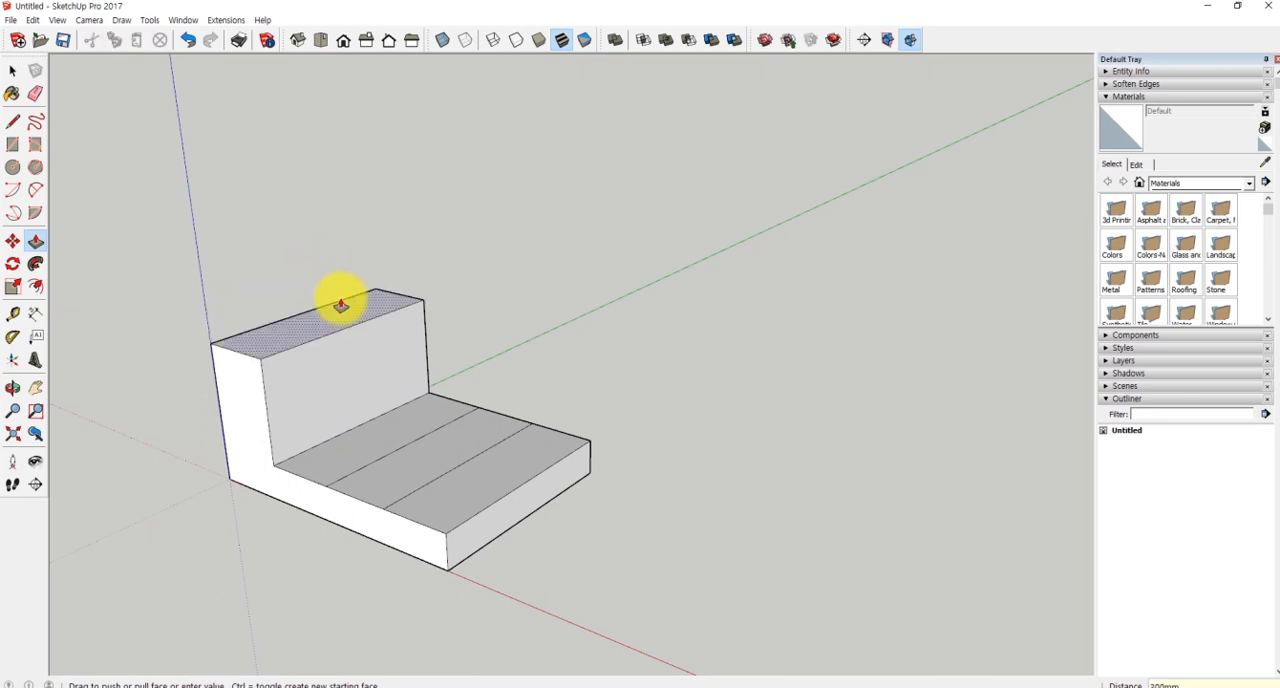
- Push/Pull the second strip up 200 mm and the third strip up 100 mm to complete the stairs
left_click_drag(380, 422, 384, 408)
type("20")
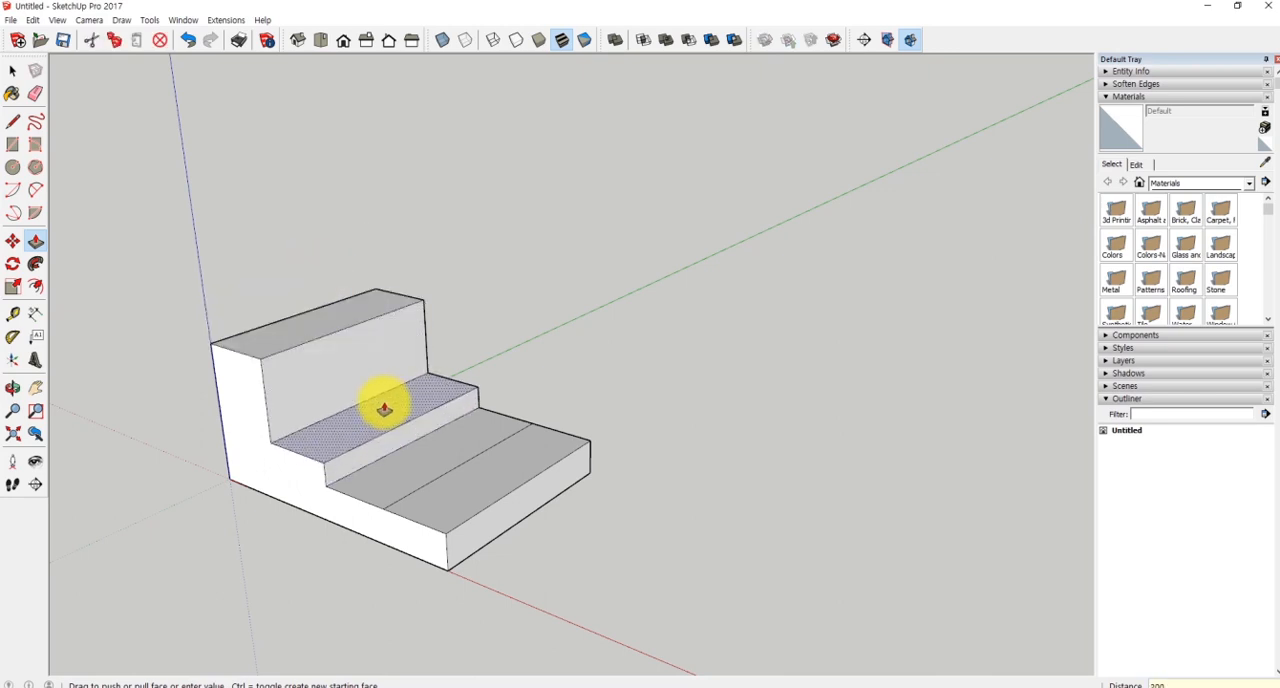
type("0")
key("Return")
left_click_drag(409, 457, 408, 437)
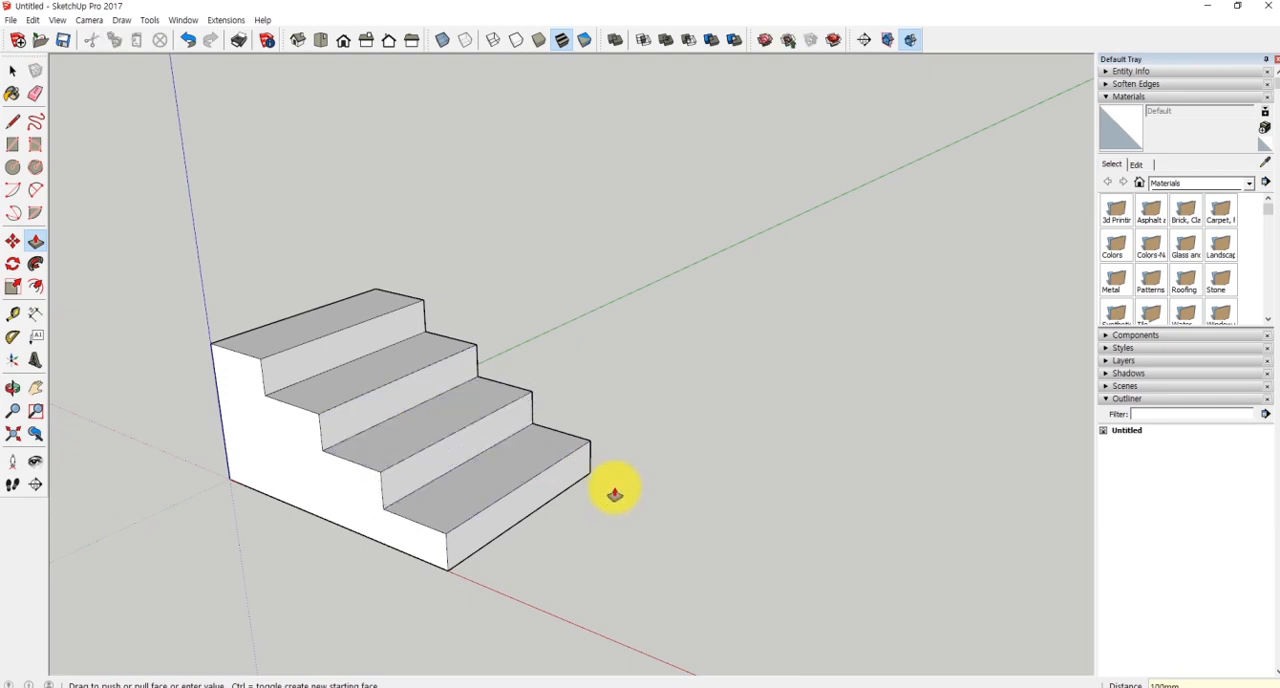
- Clear the stair model and draw a new 800 x 600 mm rectangle on the ground from the origin
mouse_move(623, 503)
middle_mouse_down()
mouse_move(684, 474)
mouse_move(849, 463)
mouse_move(794, 494)
middle_mouse_up()
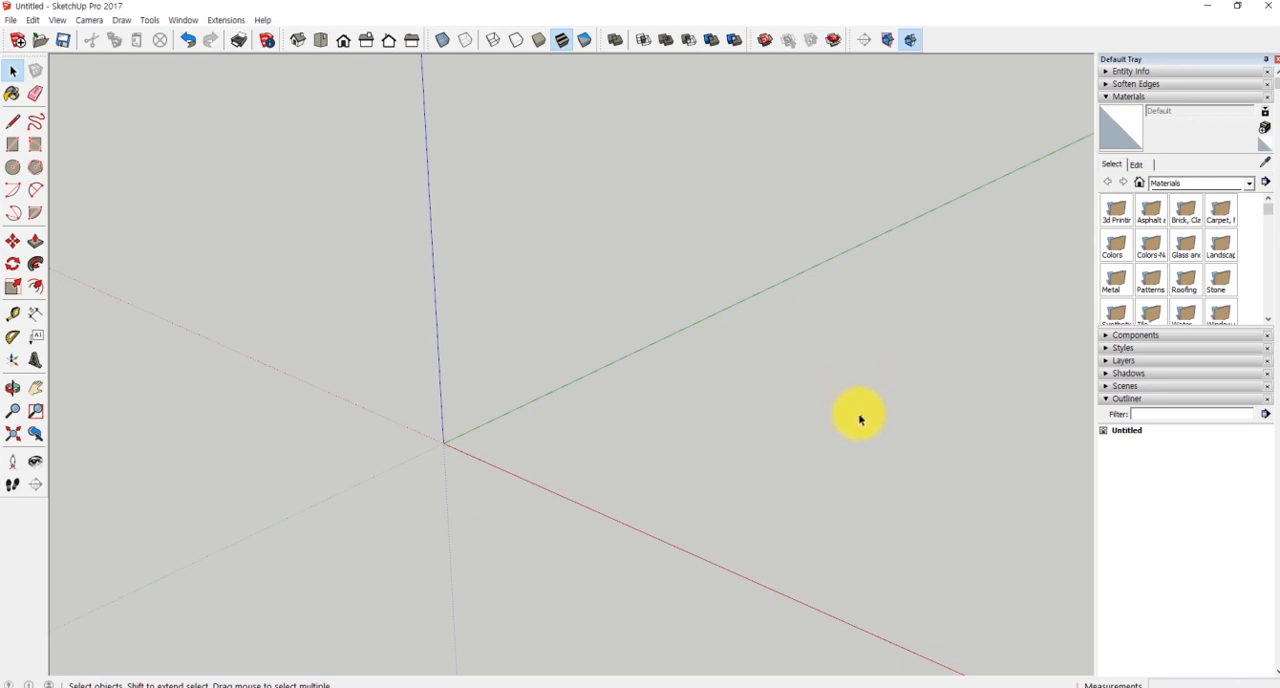
middle_click_drag(860, 420, 820, 410)
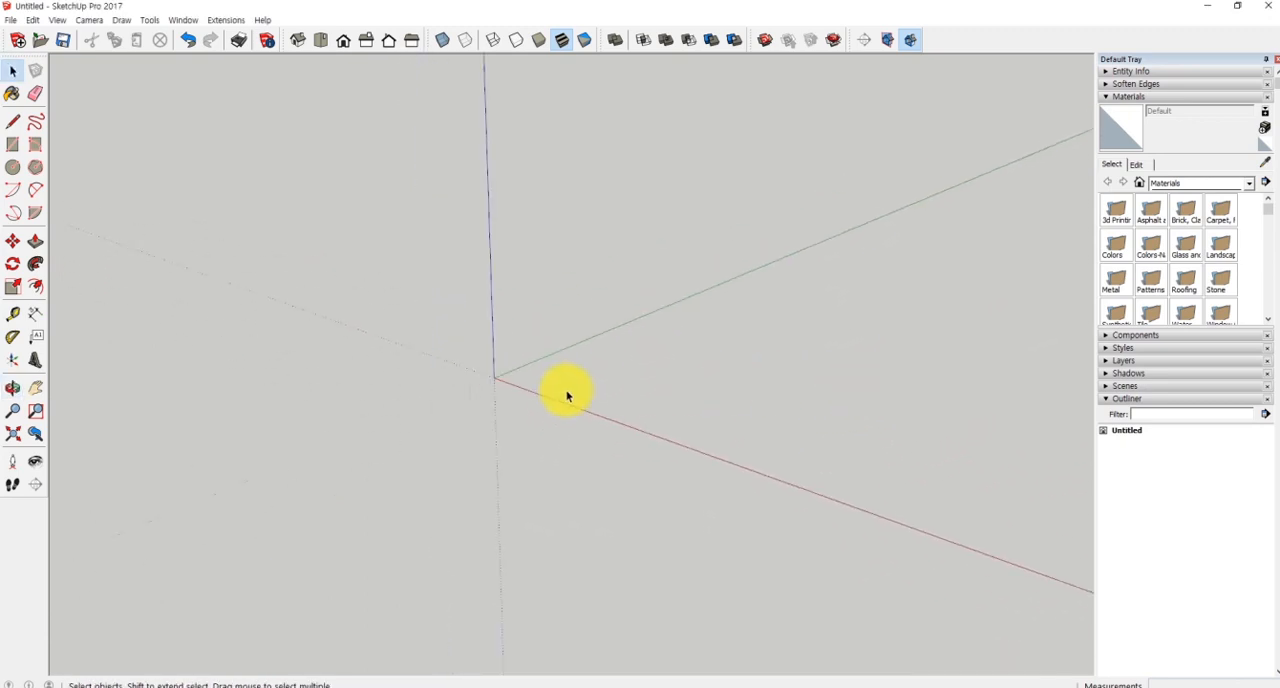
key("r")
left_click(494, 378)
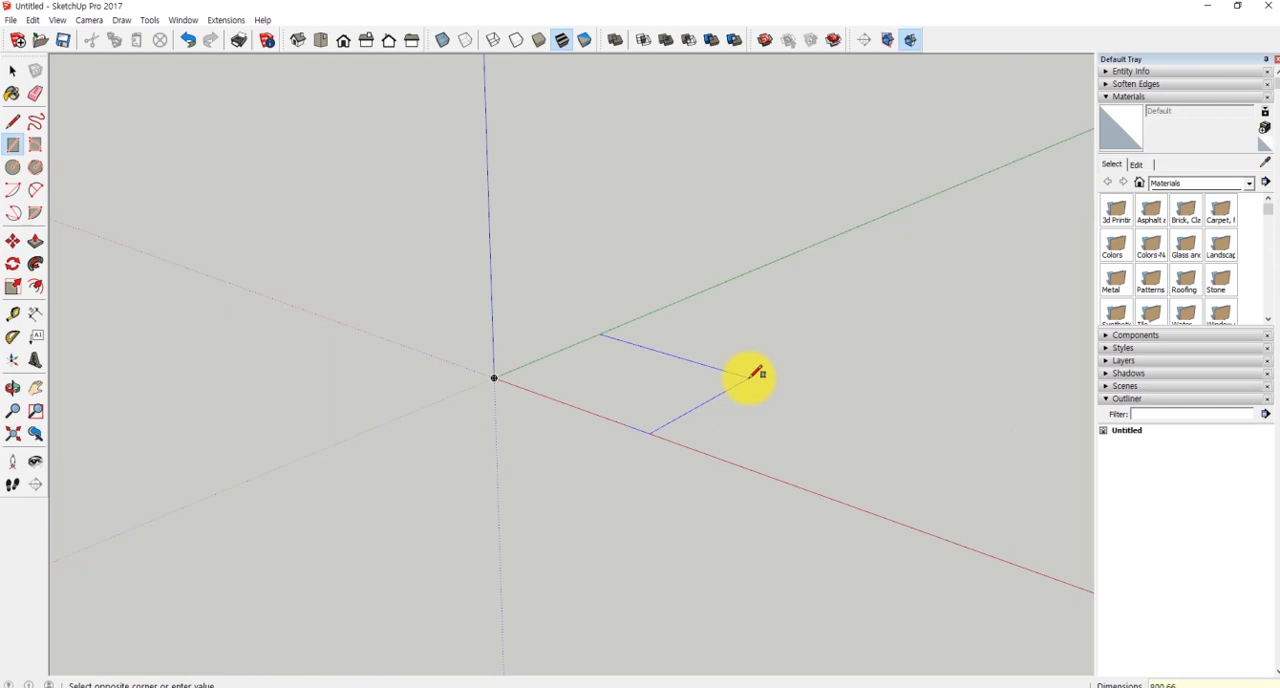
key("Return")
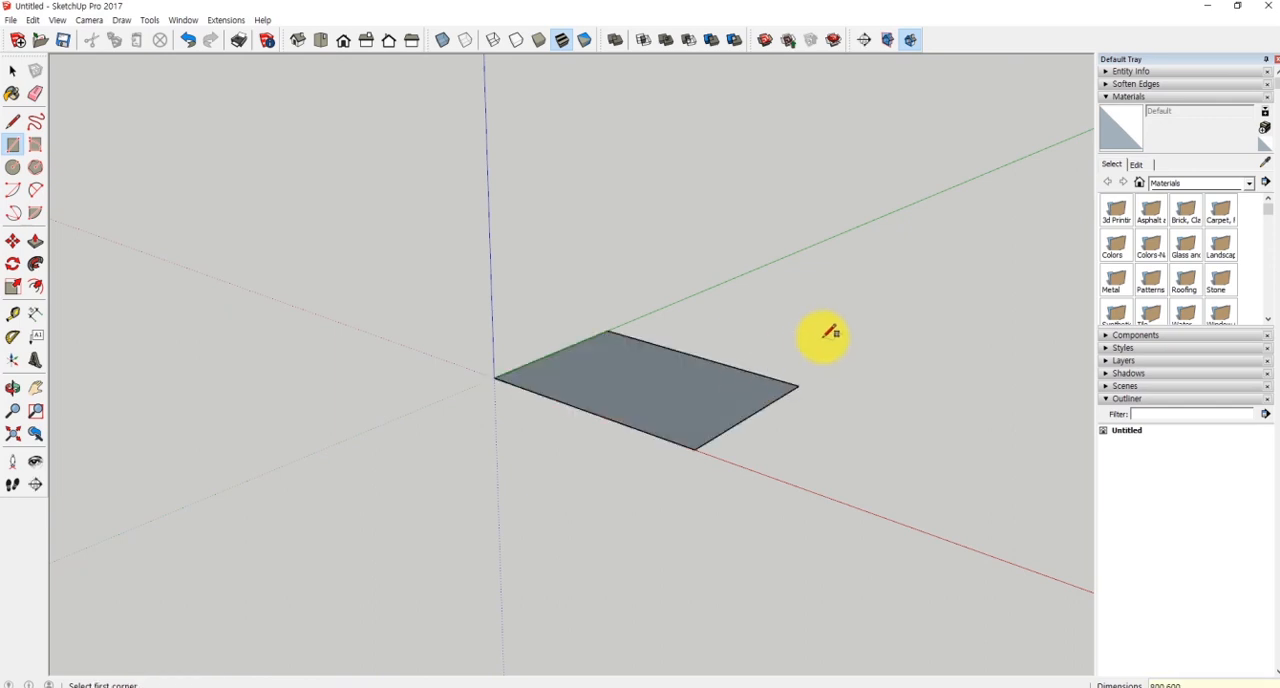
- Push/Pull the new rectangle up 400 mm into a box
key("p")
left_click(691, 391)
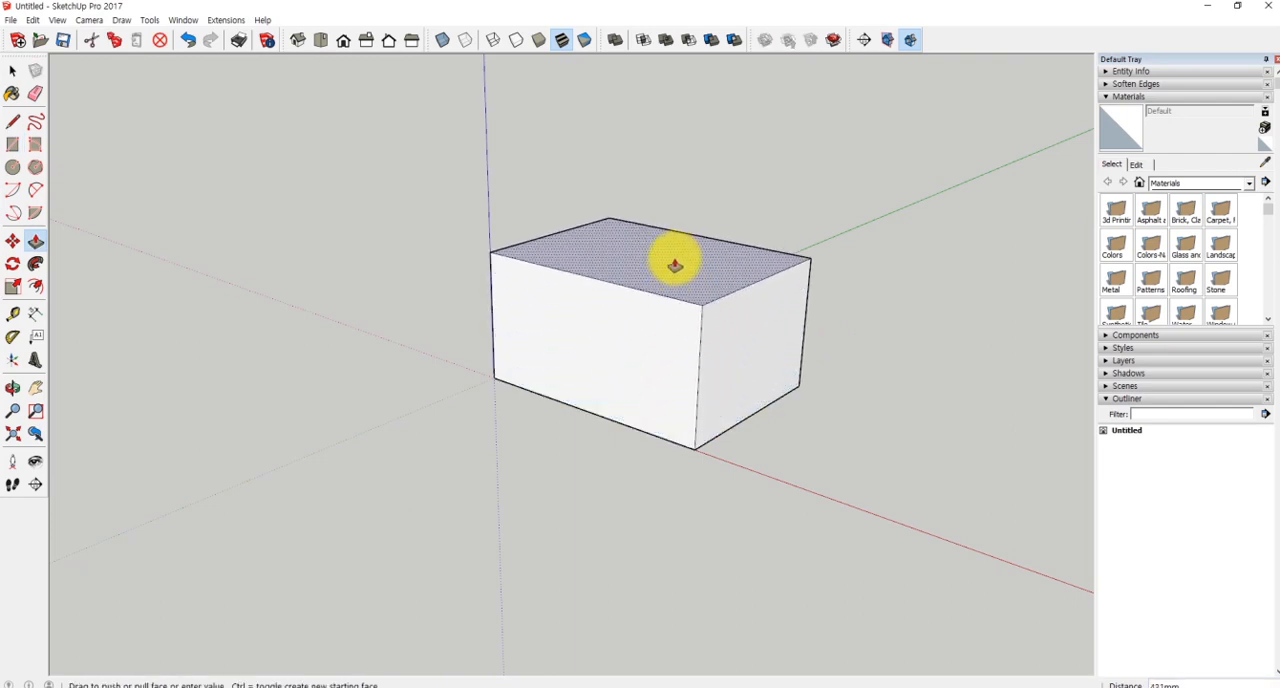
key("Return")
middle_click_drag(742, 221, 739, 267)
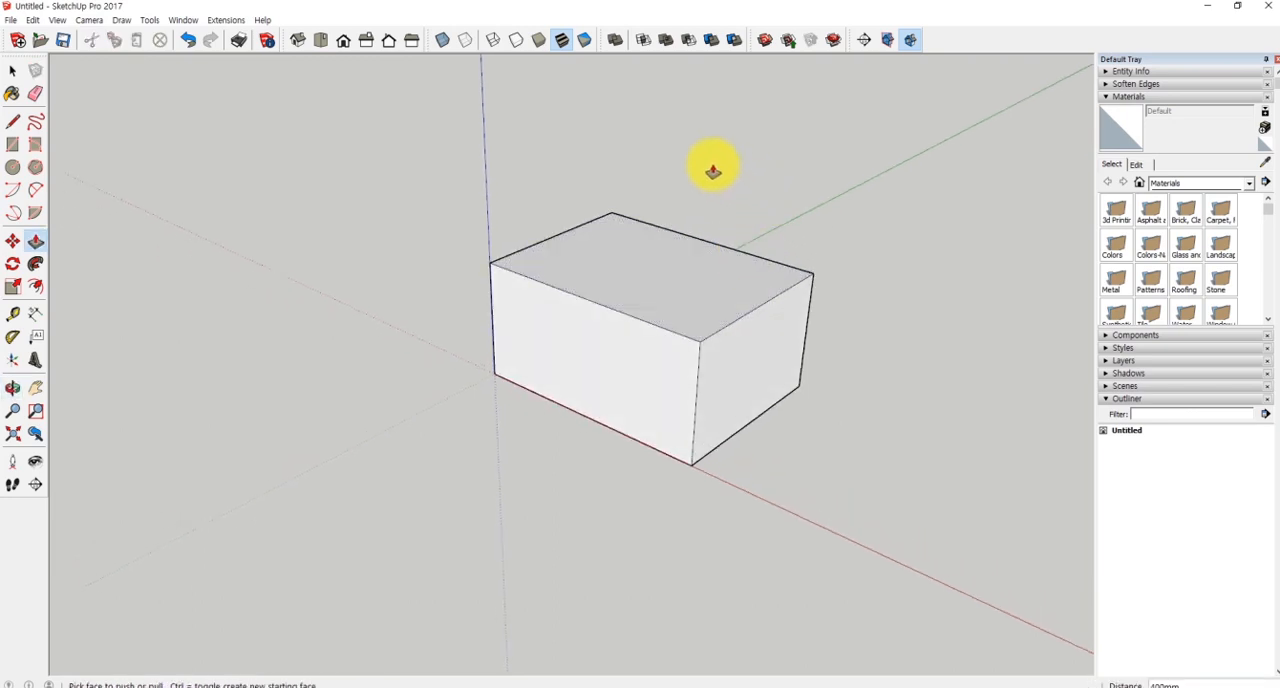
- Copy the box's short top edge farthest from the origin to the opposite edge, dividing the top into four equal strips with /4
key("space")
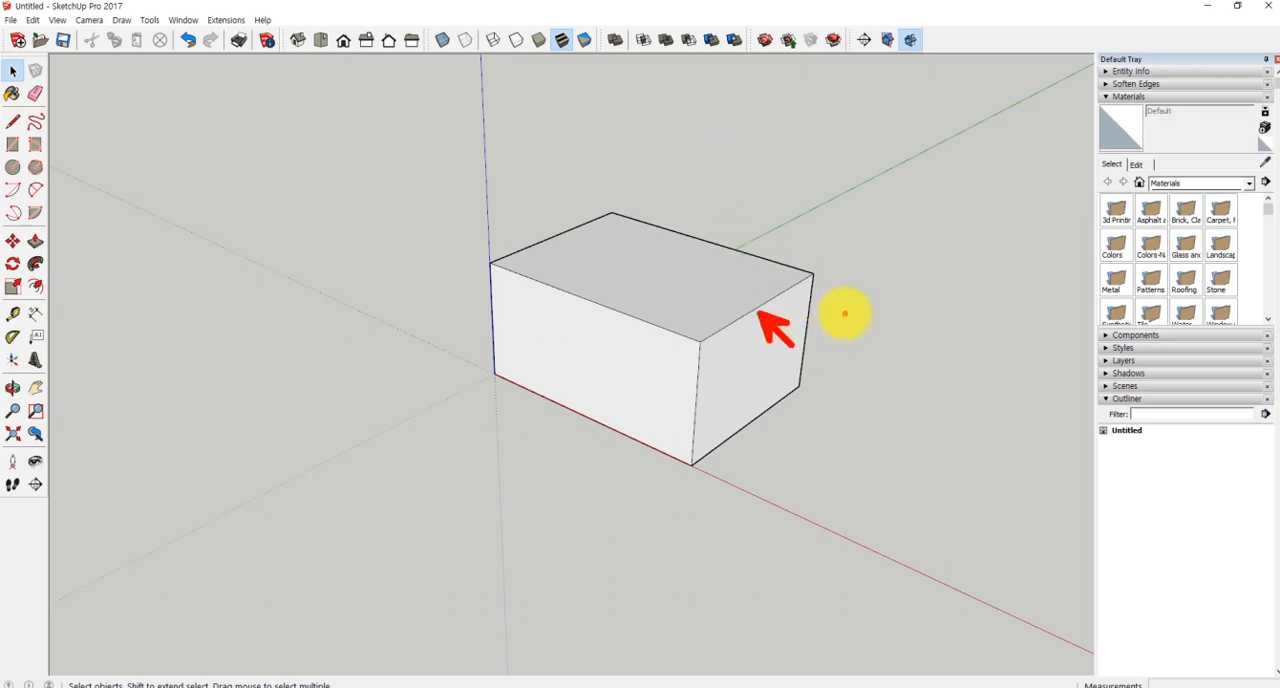
mouse_move(847, 312)
left_mouse_down()
mouse_move(864, 333)
mouse_move(880, 322)
mouse_move(886, 343)
mouse_move(951, 328)
mouse_move(925, 345)
mouse_move(929, 357)
mouse_move(951, 349)
mouse_move(971, 366)
mouse_move(950, 352)
left_mouse_up()
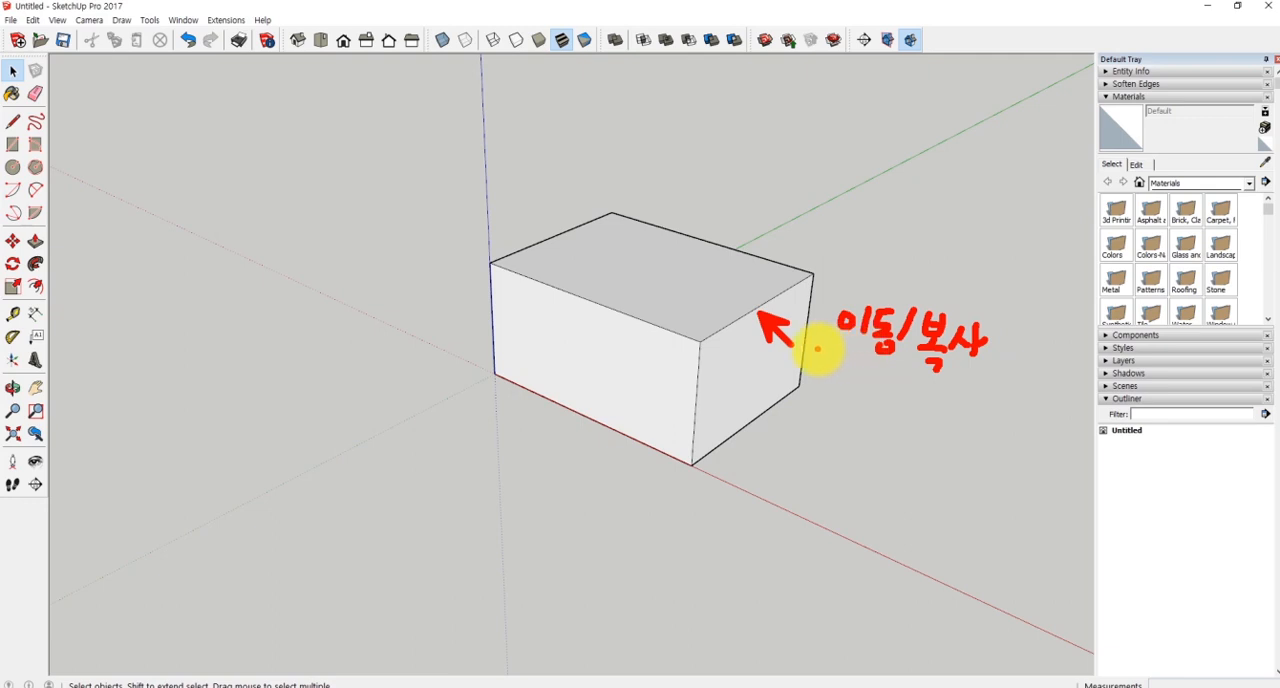
key("Escape")
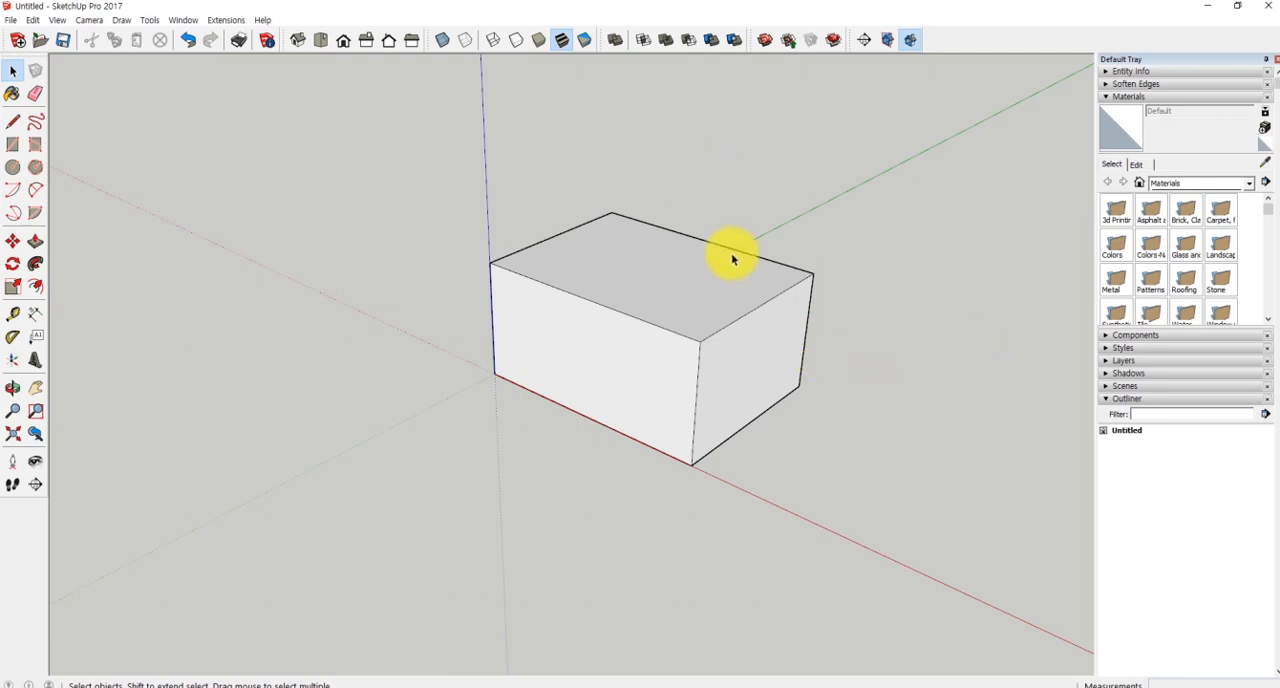
left_click(747, 319)
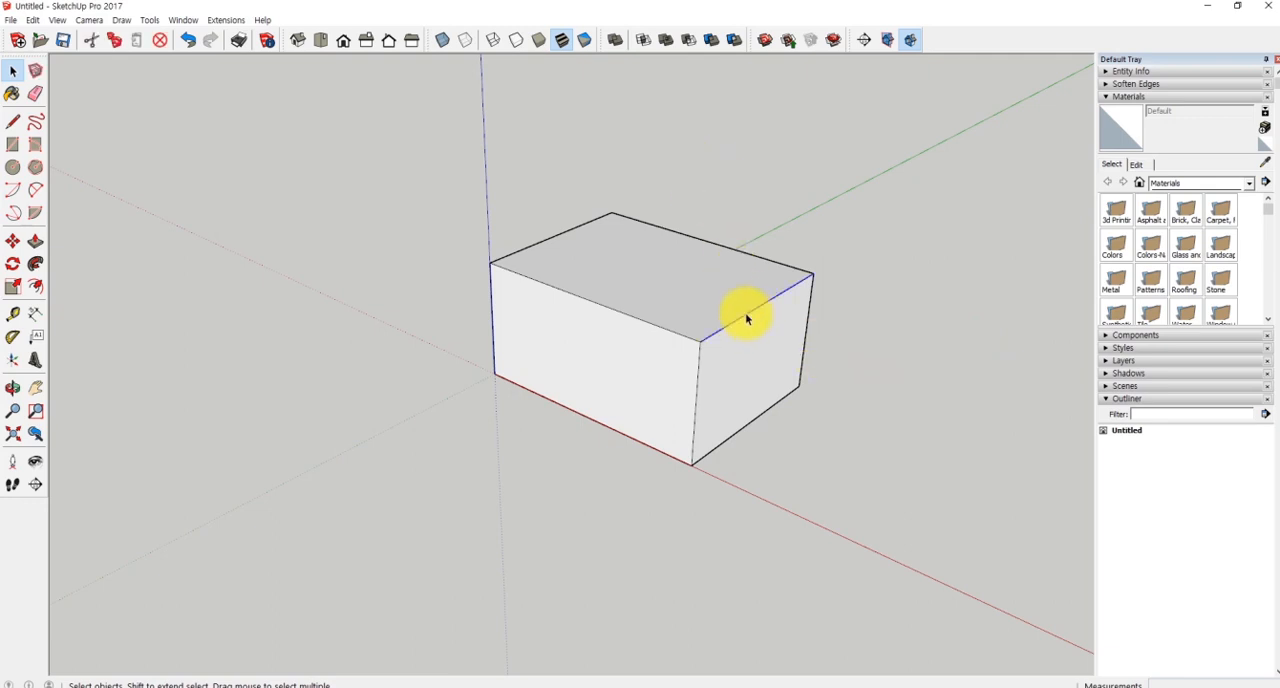
left_click_drag(24, 250, 80, 278)
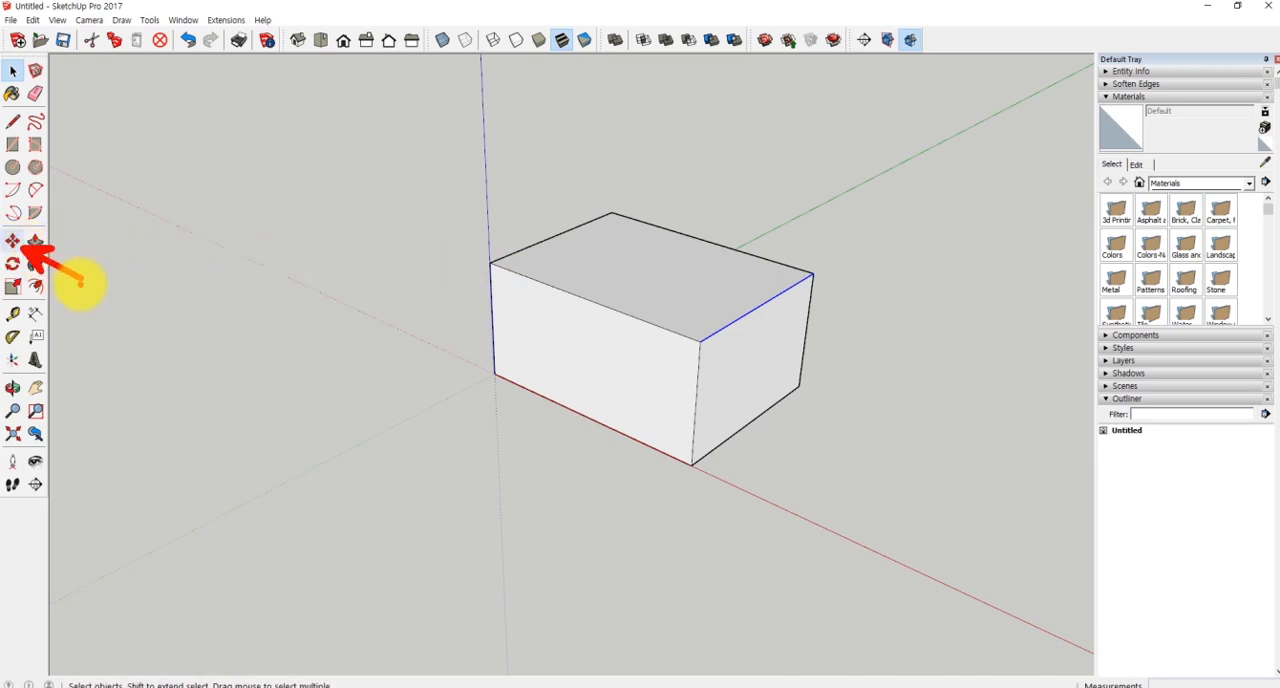
left_click(13, 243)
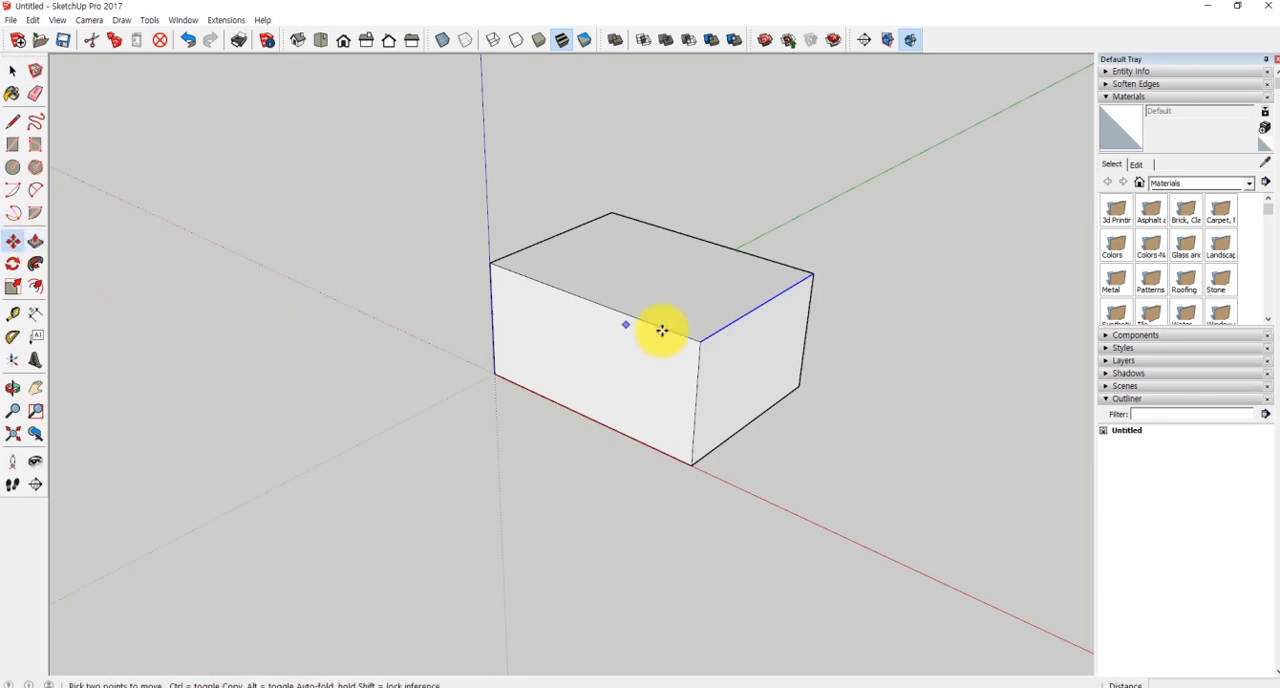
left_click(697, 335)
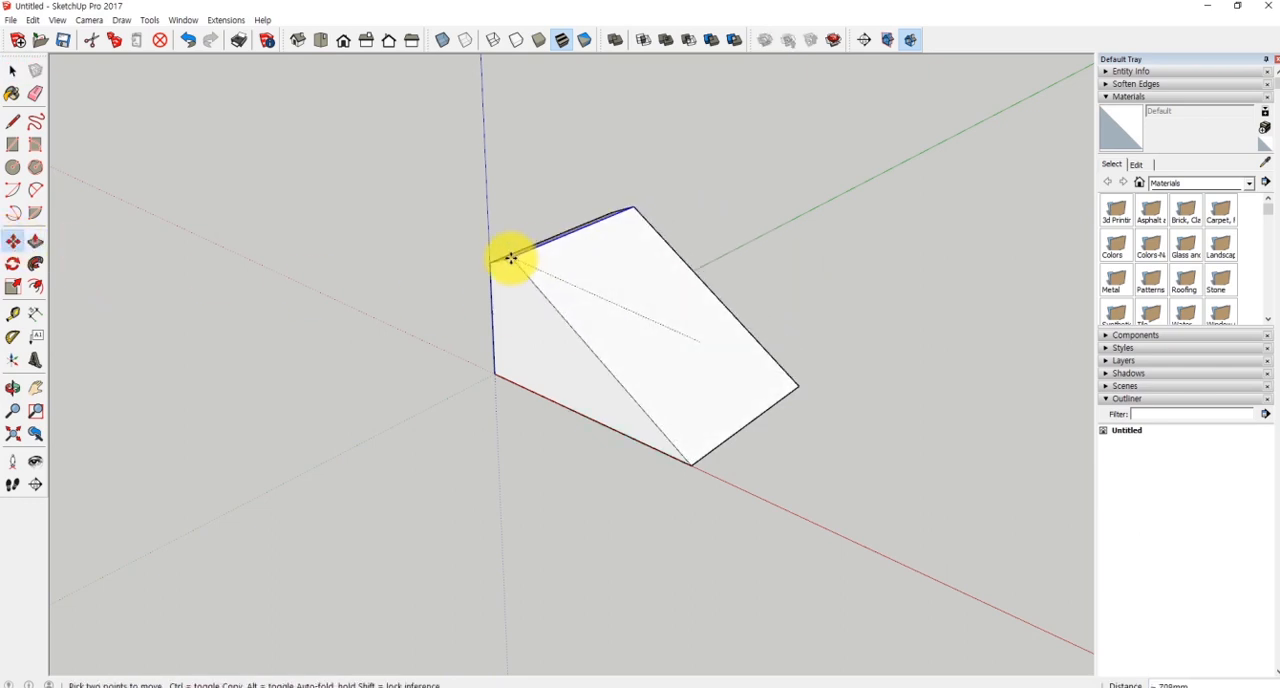
key("ctrl")
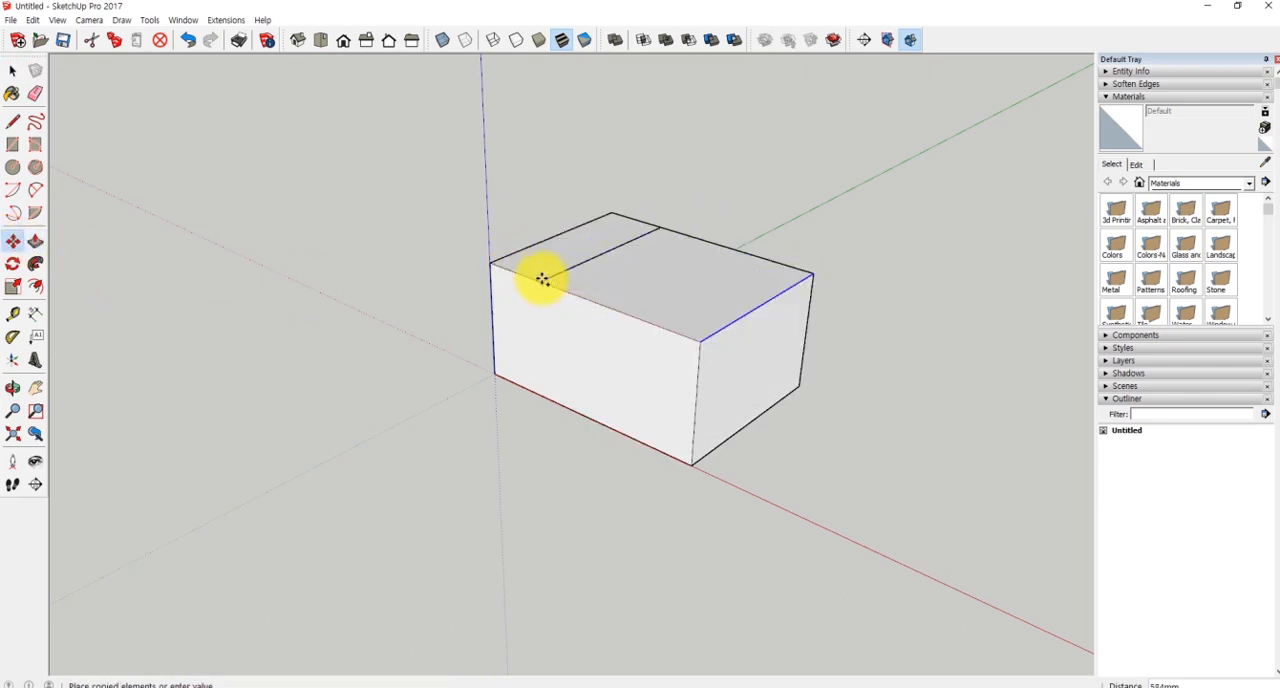
left_click(492, 263)
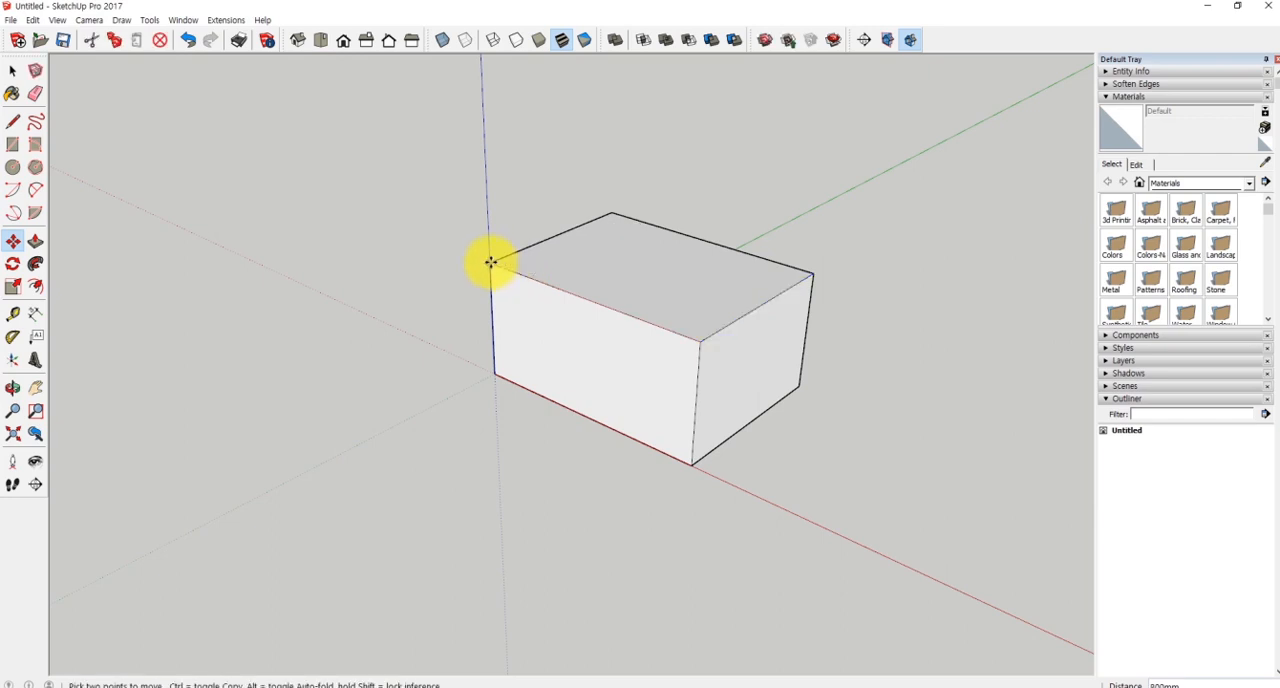
type("/4")
key("Return")
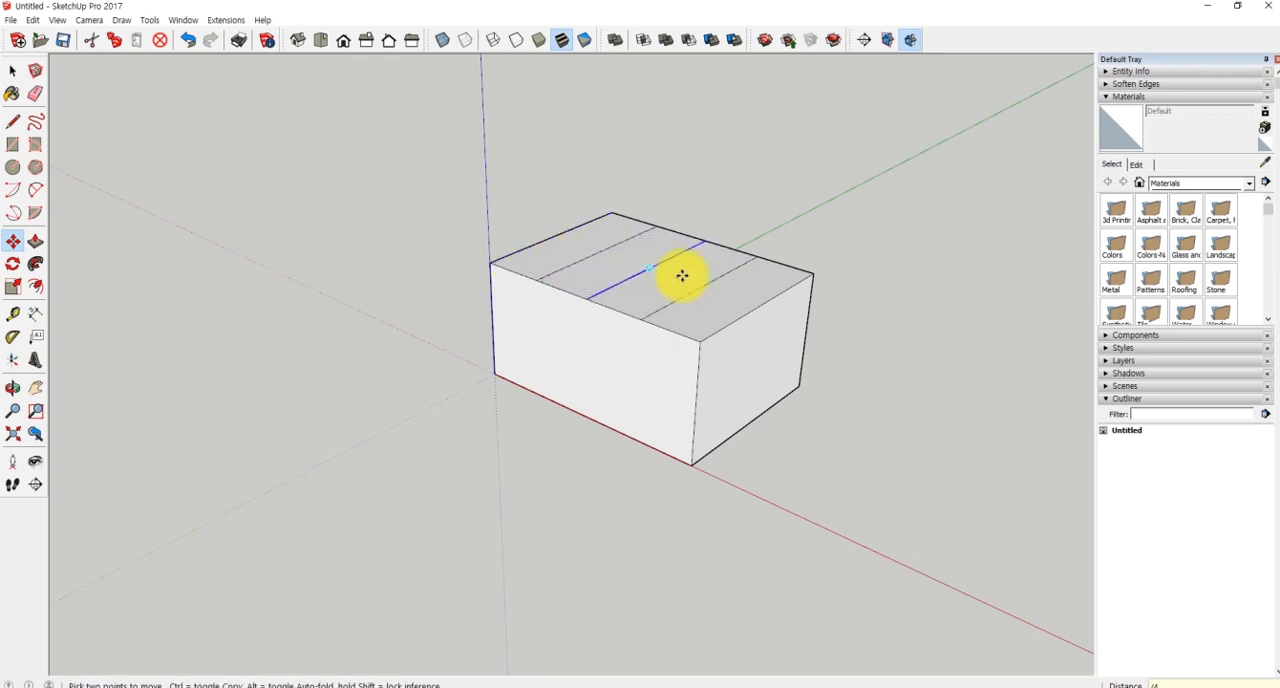
key("space")
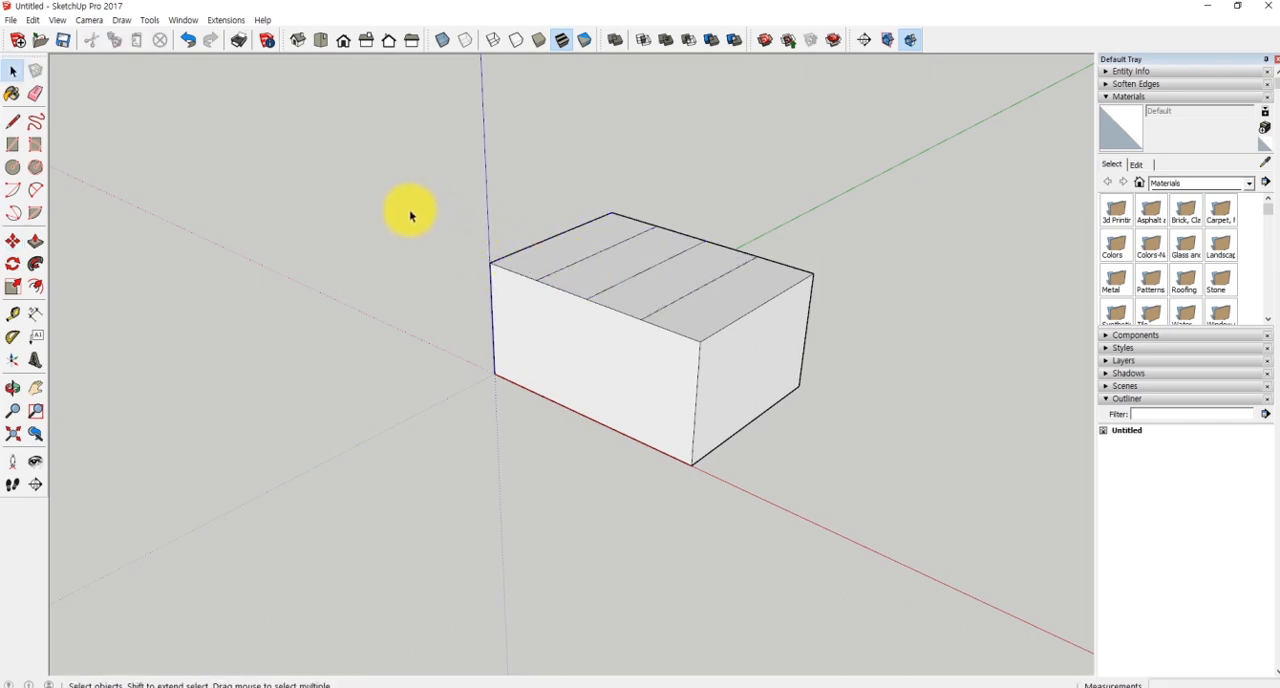
- Push/Pull the second strip from the origin down 100 mm and the third strip down 200 mm
key("p")
left_click_drag(591, 272, 593, 358)
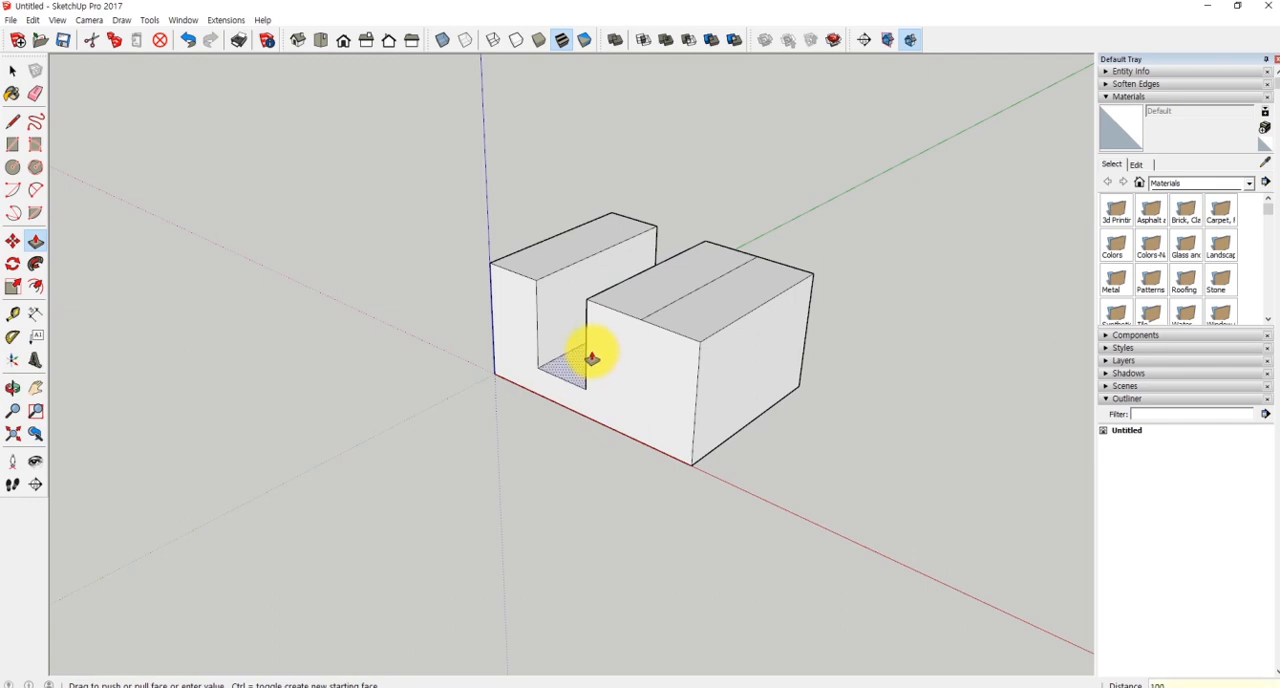
key("Return")
left_click_drag(671, 279, 647, 355)
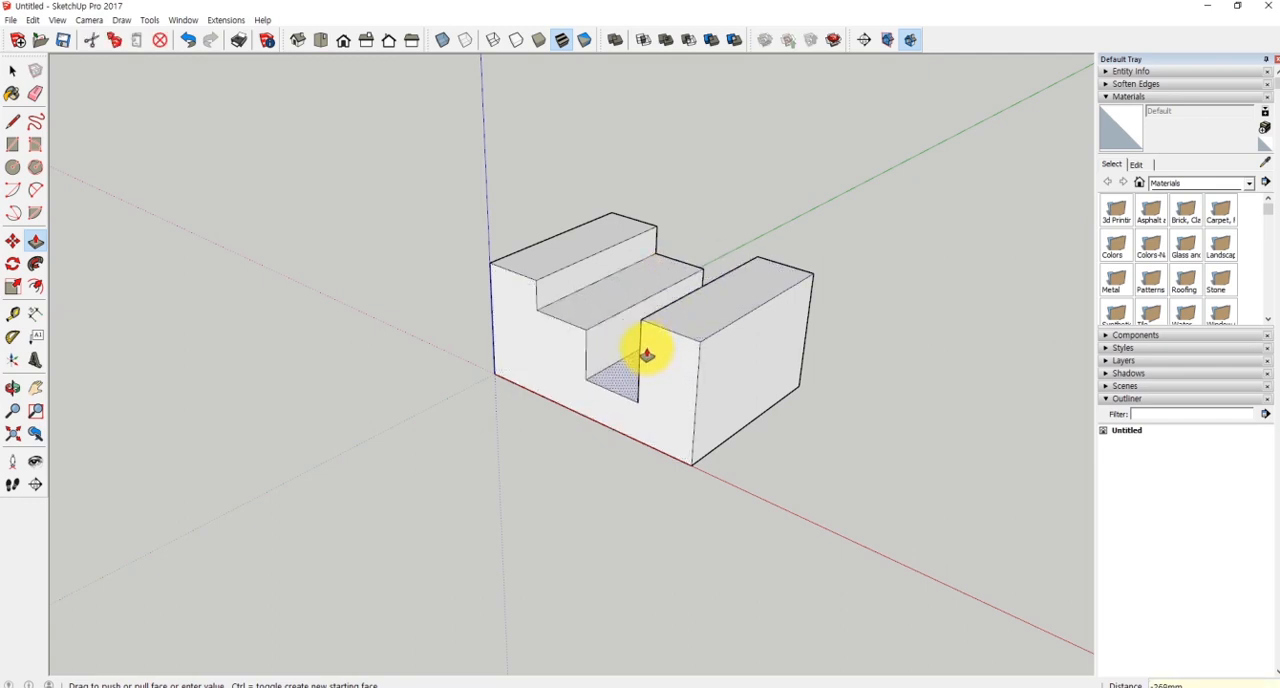
type("200")
key("Return")
- Push/Pull the strip farthest from the origin down 300 mm to form the lowest stair step
left_click_drag(683, 314, 672, 365)
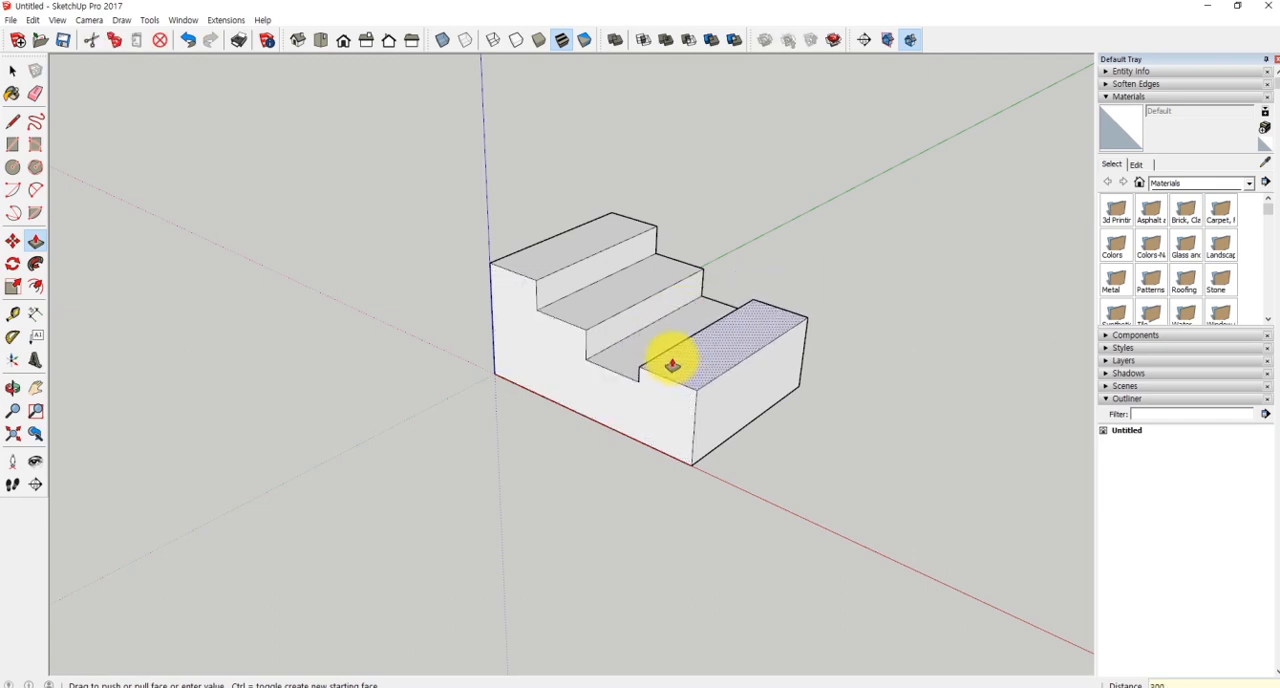
key("Return")
key("space")
middle_click_drag(896, 407, 878, 386)
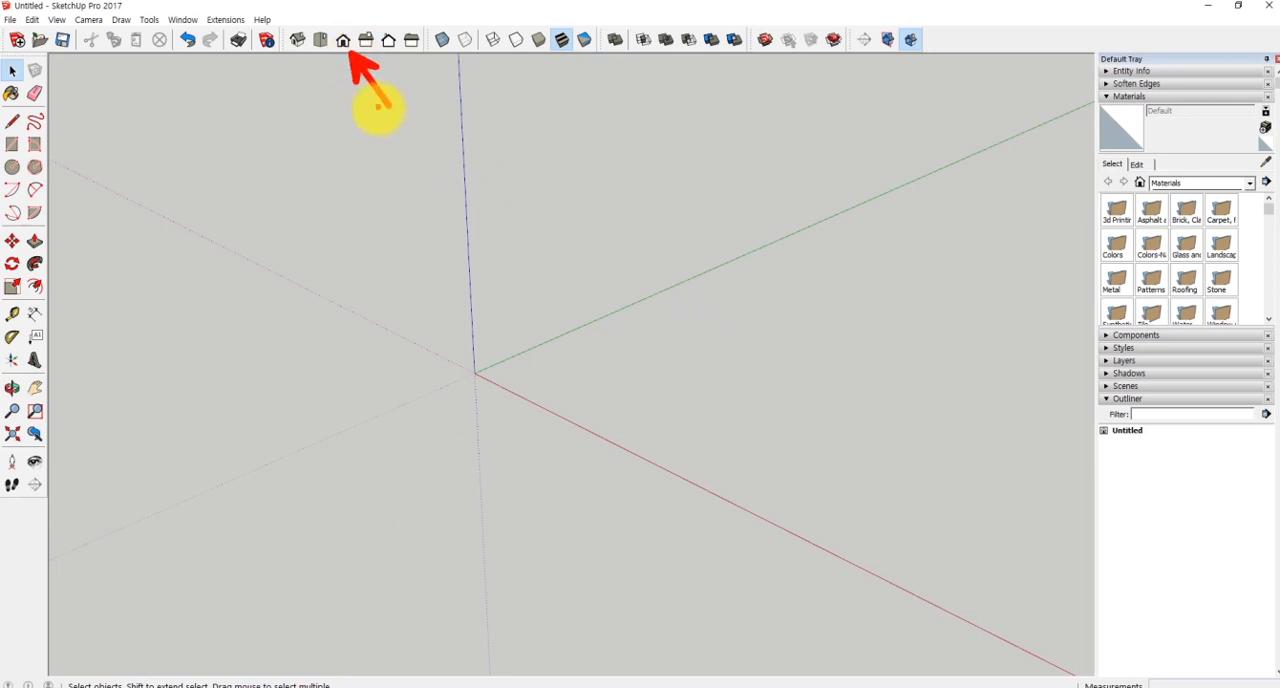
- In the front view, draw an 800 mm base line from the origin along the red axis
left_click(343, 41)
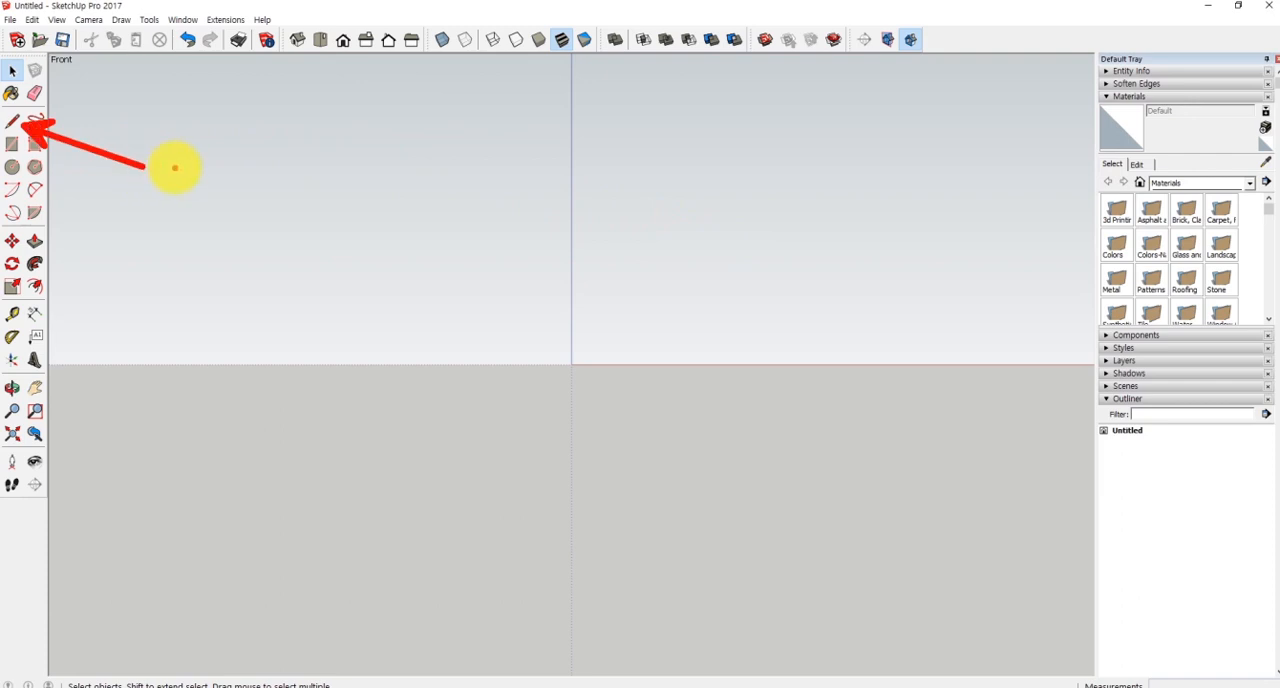
mouse_move(185, 159)
left_mouse_down()
mouse_move(187, 191)
mouse_move(210, 193)
left_mouse_up()
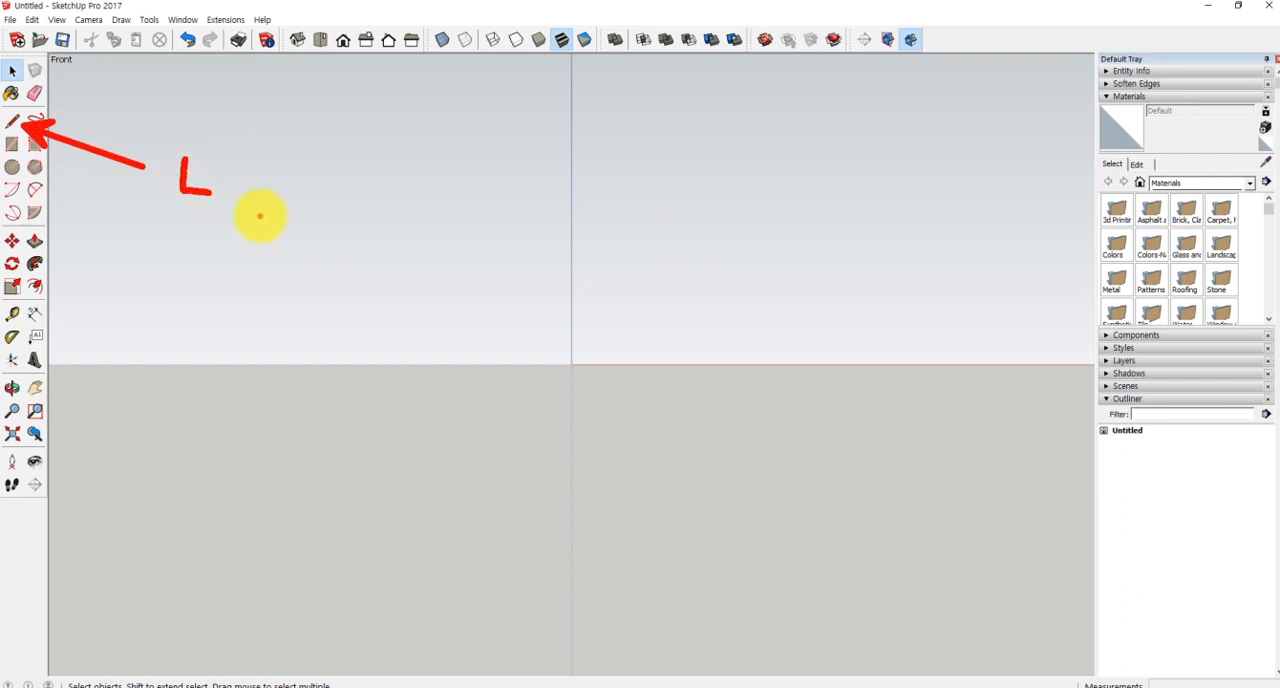
key("l")
left_click(572, 364)
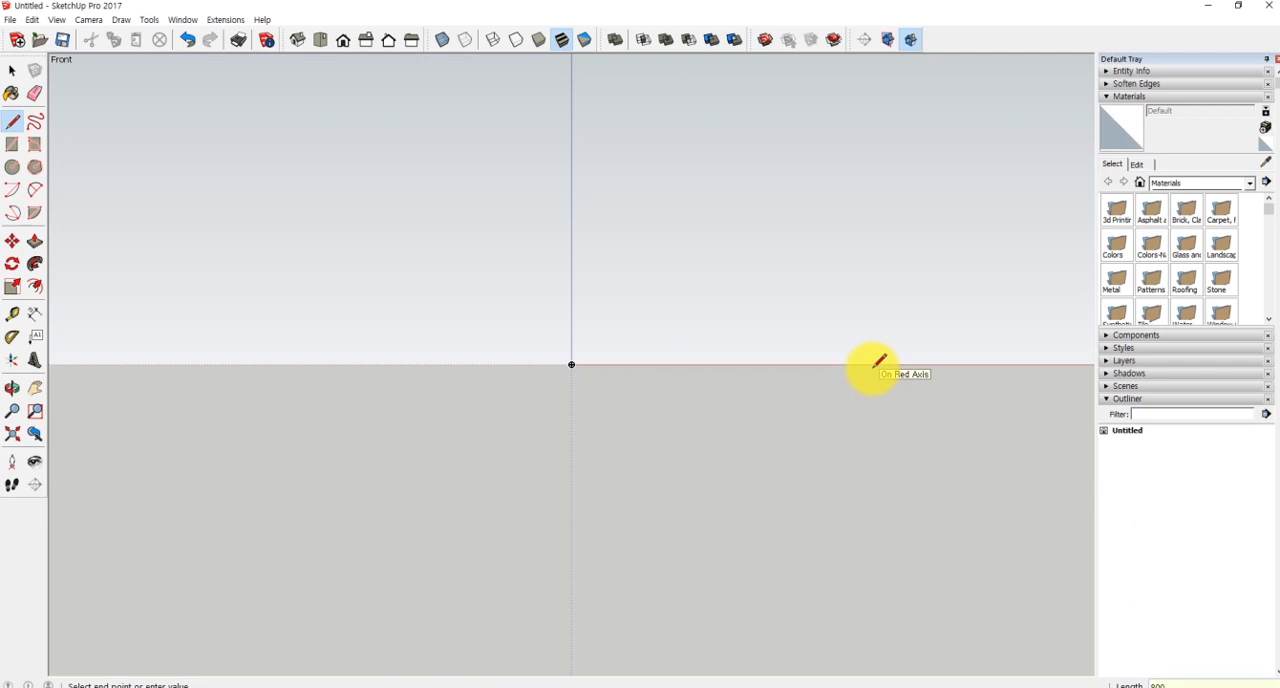
key("Return")
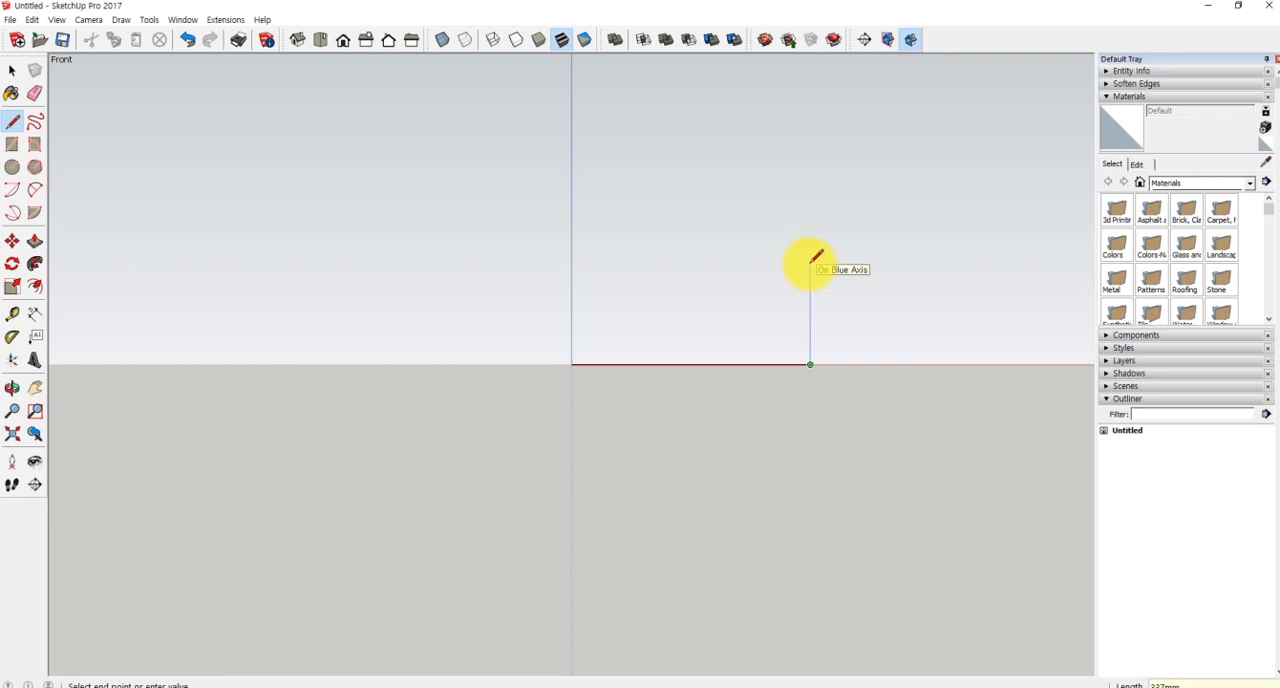
- Draw a 100 mm riser up from the base line's far end and a tread back toward the origin, a quarter of the base length
type("100")
key("Return")
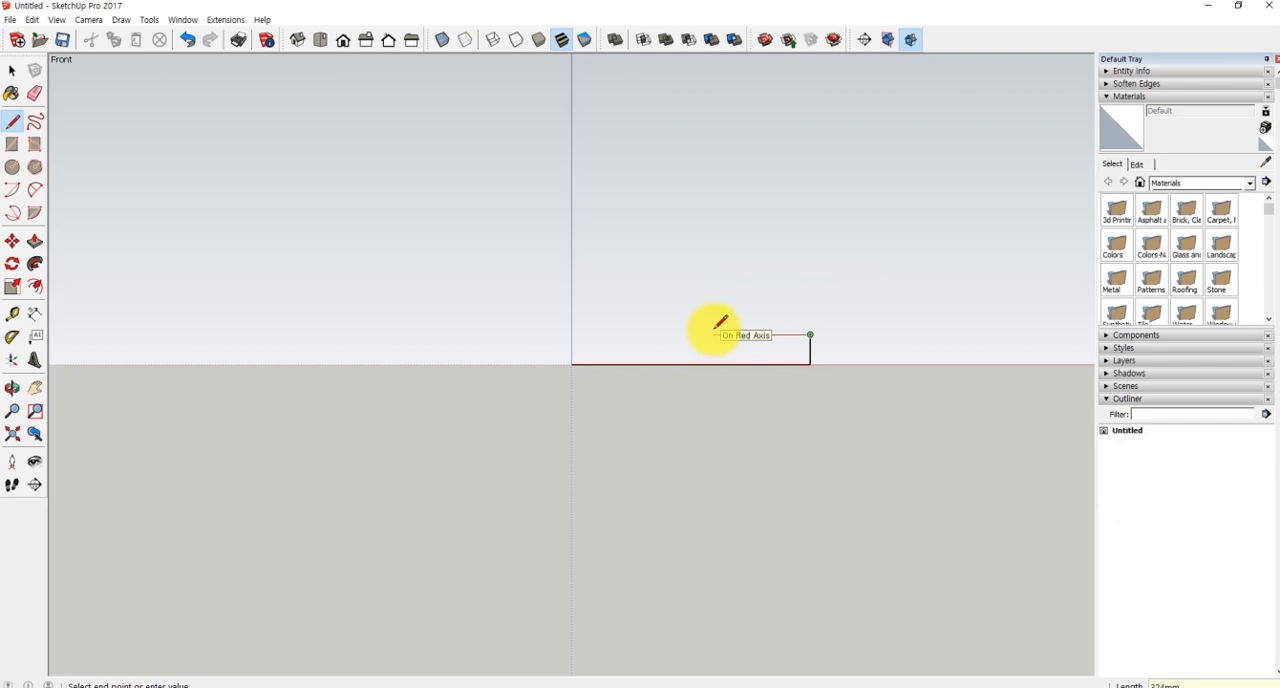
key("Return")
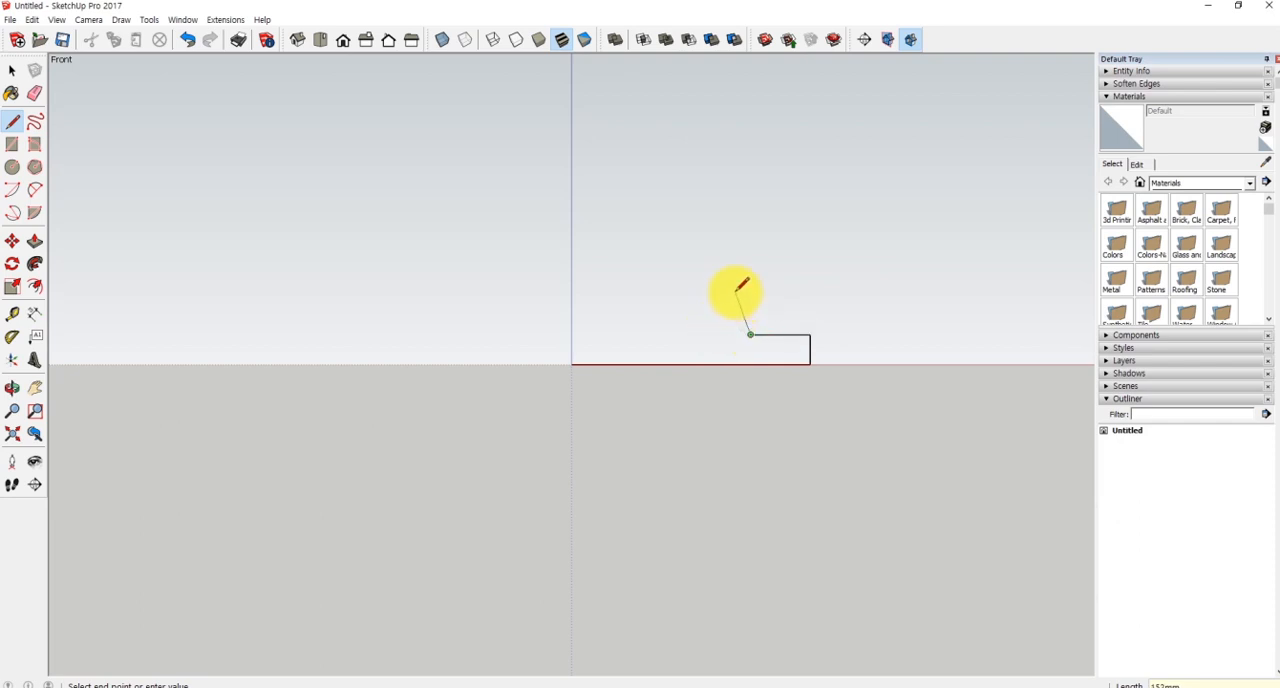
key("Escape")
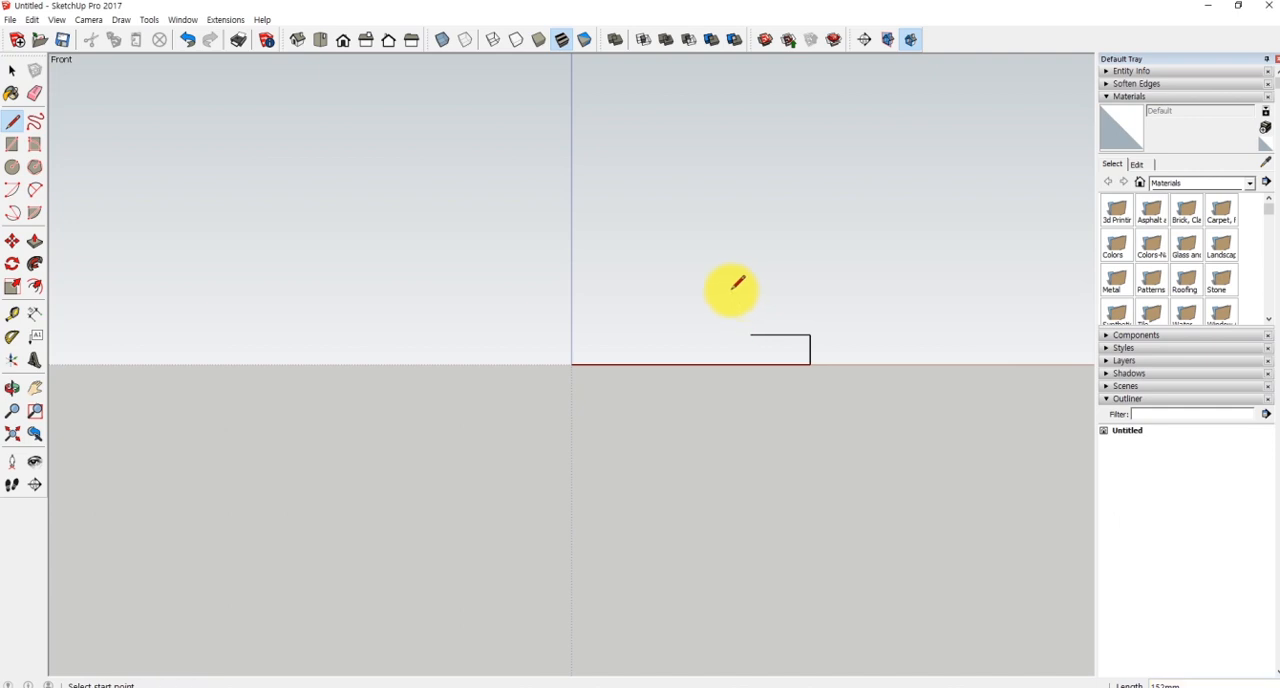
key("space")
- Select the riser and tread and copy them from the riser's foot to the tread's free end
scroll(751, 314, "up", 2)
scroll(760, 330, "down", 2)
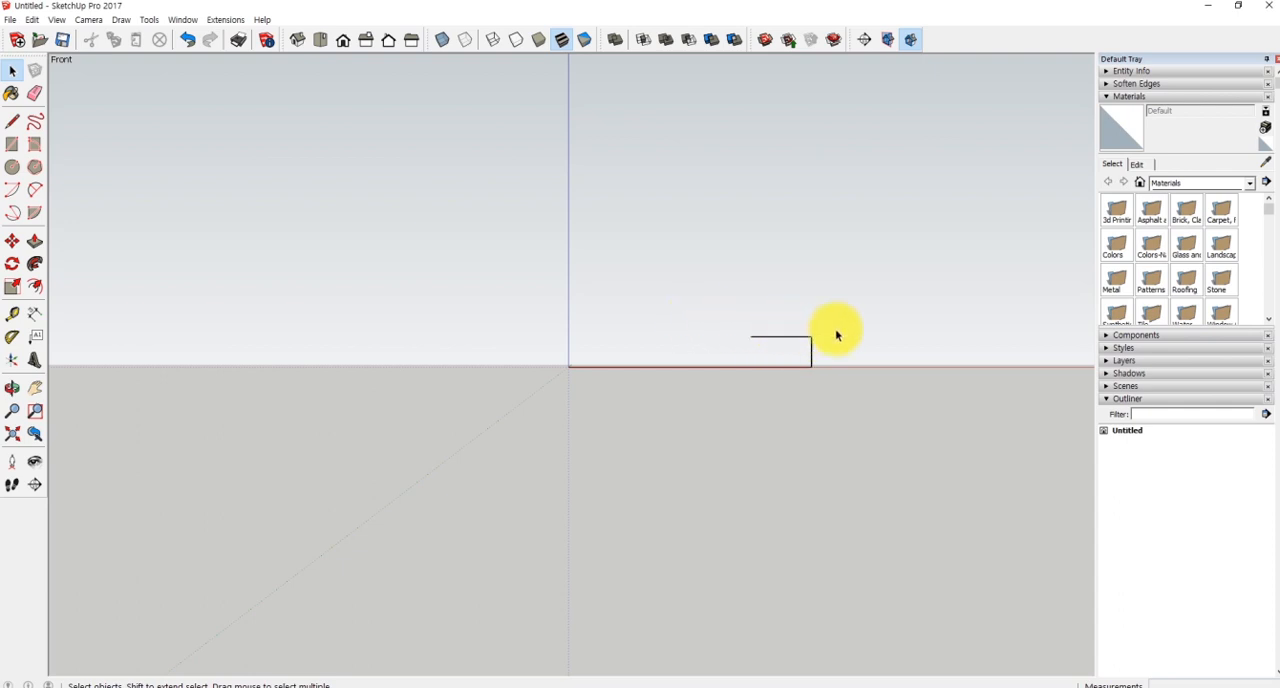
left_click_drag(800, 352, 800, 351)
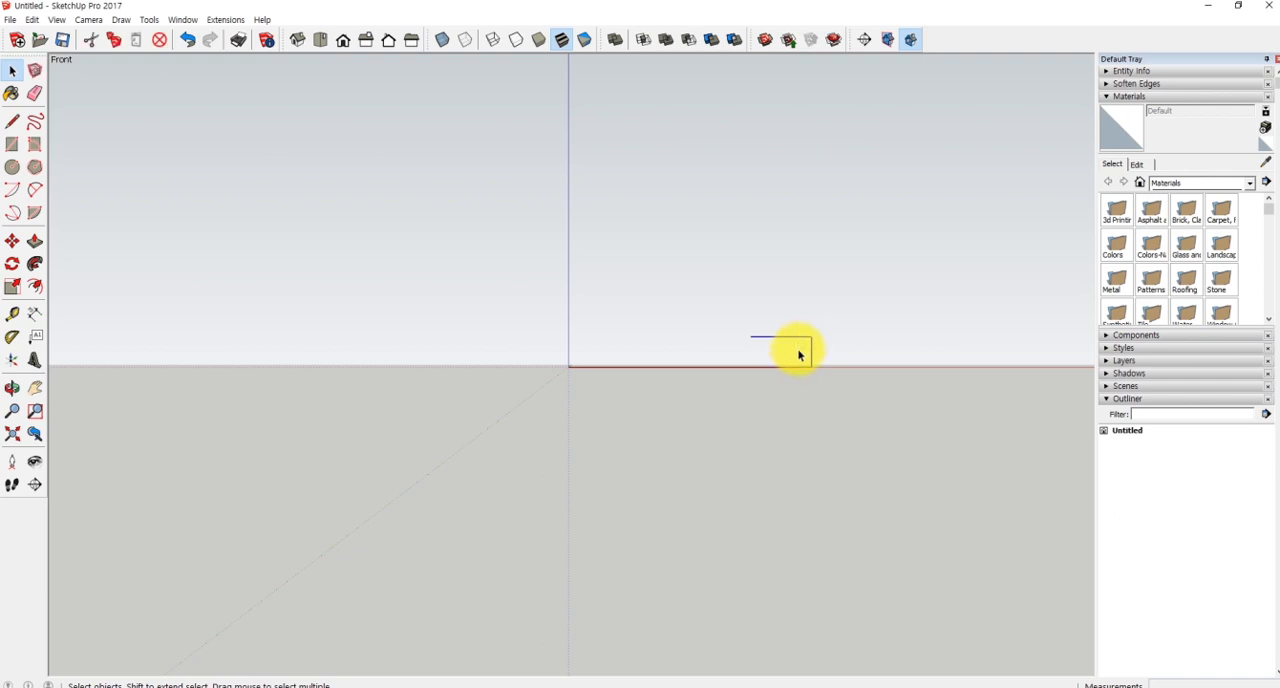
left_click_drag(790, 307, 830, 352)
left_click_drag(839, 309, 786, 364)
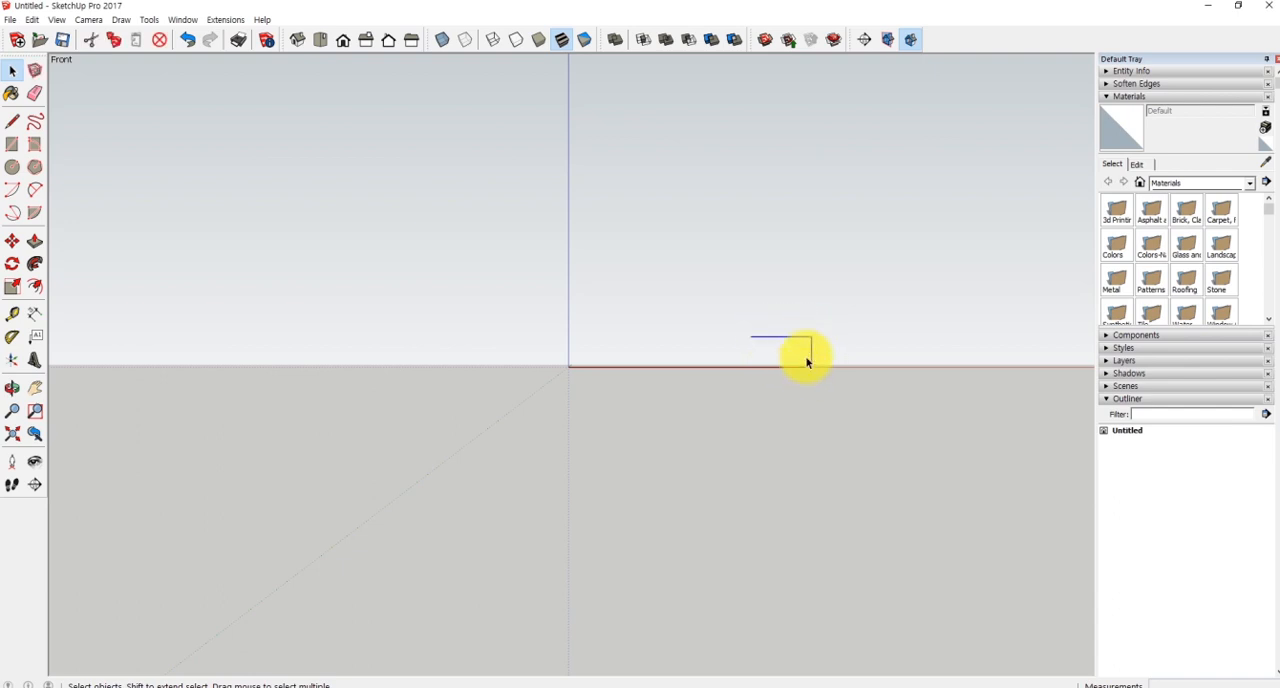
left_click(12, 241)
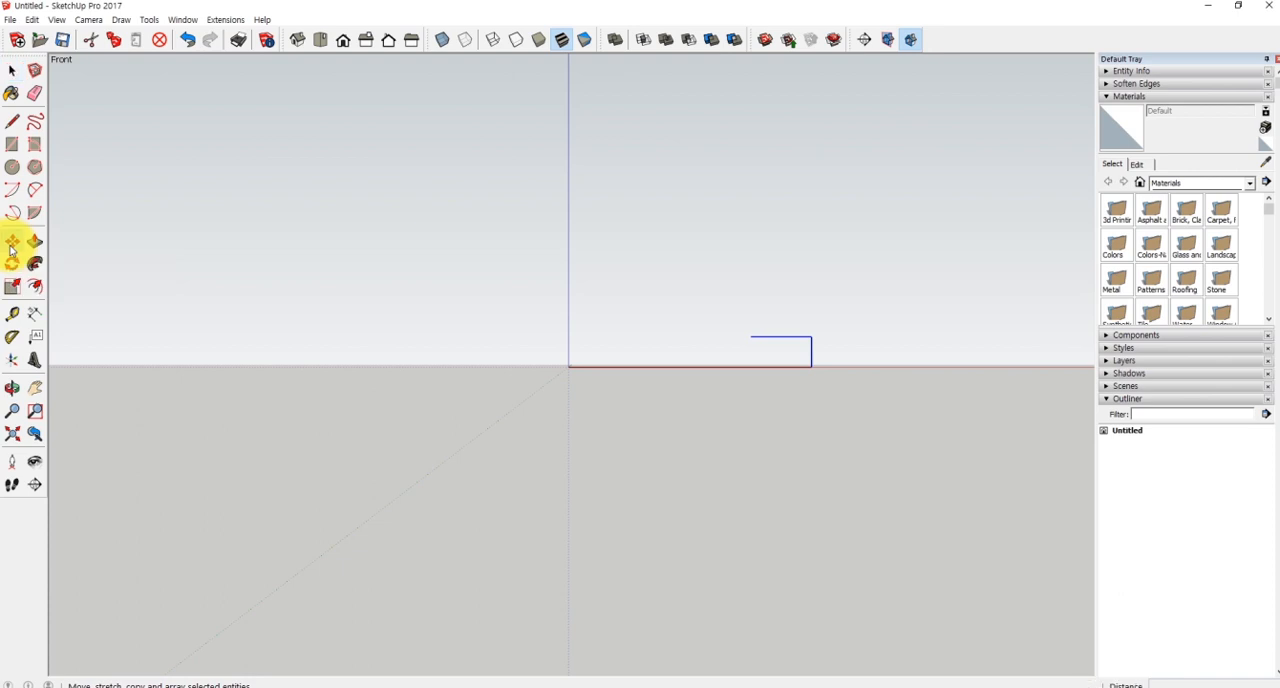
left_click(811, 366)
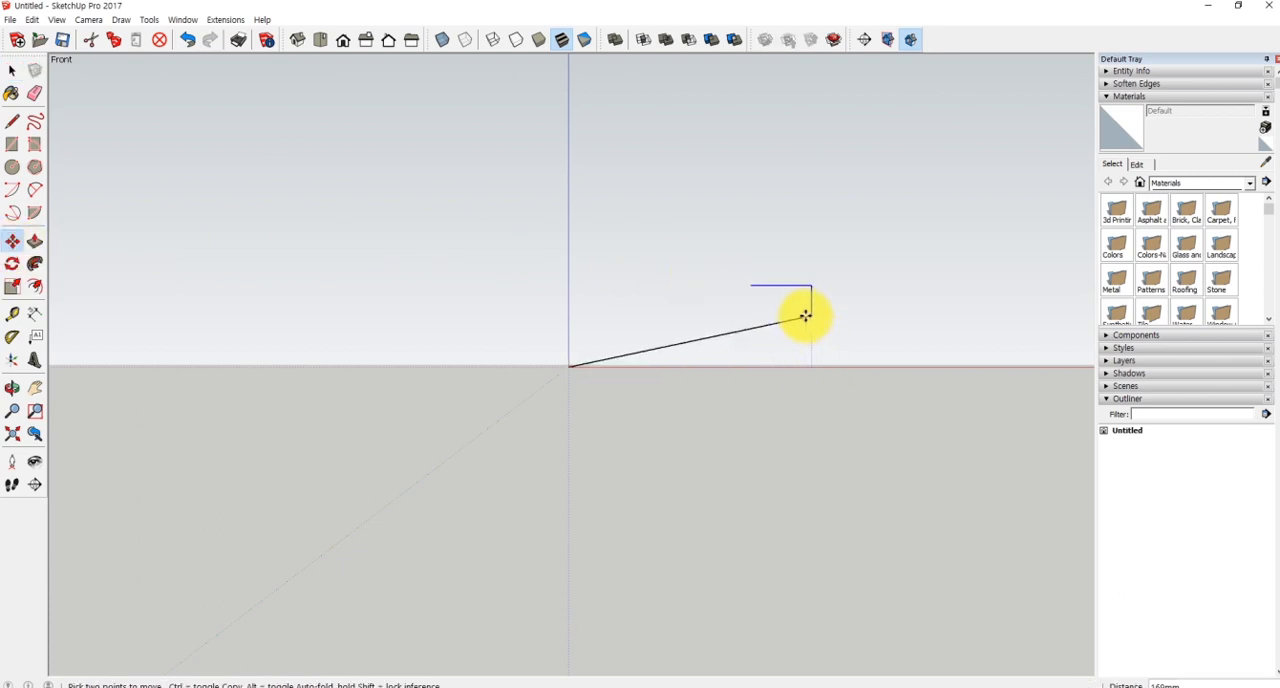
key("ctrl")
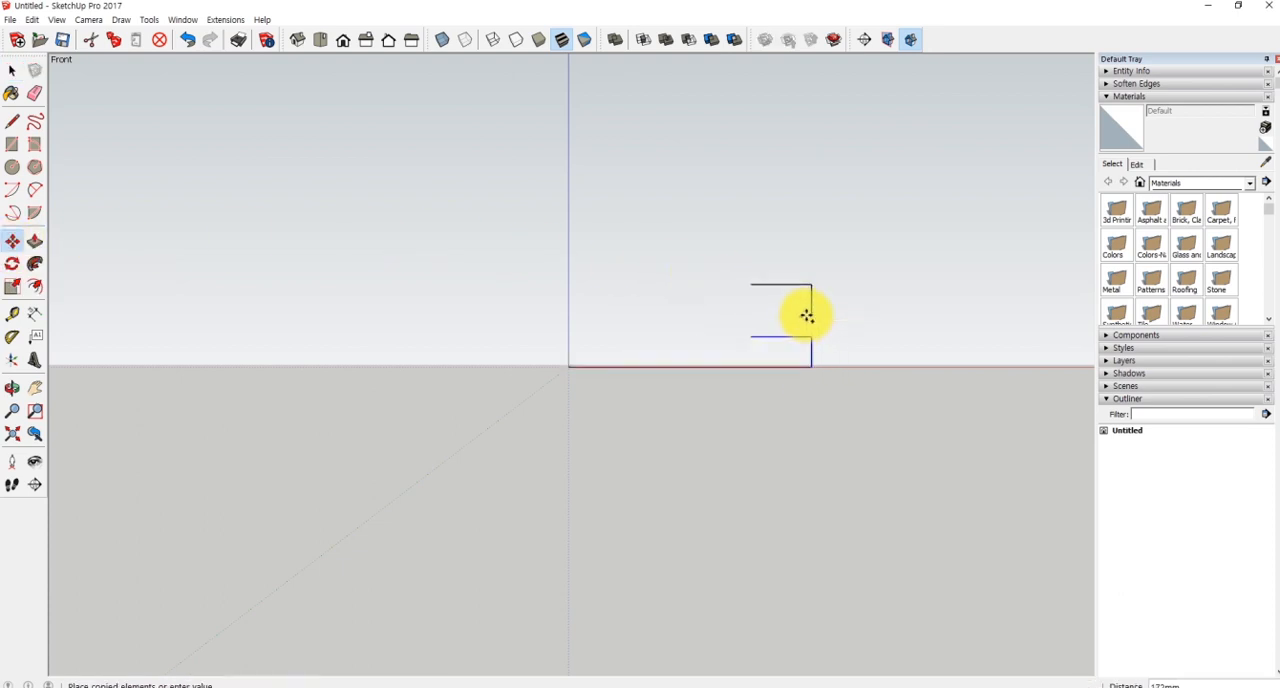
left_click(749, 336)
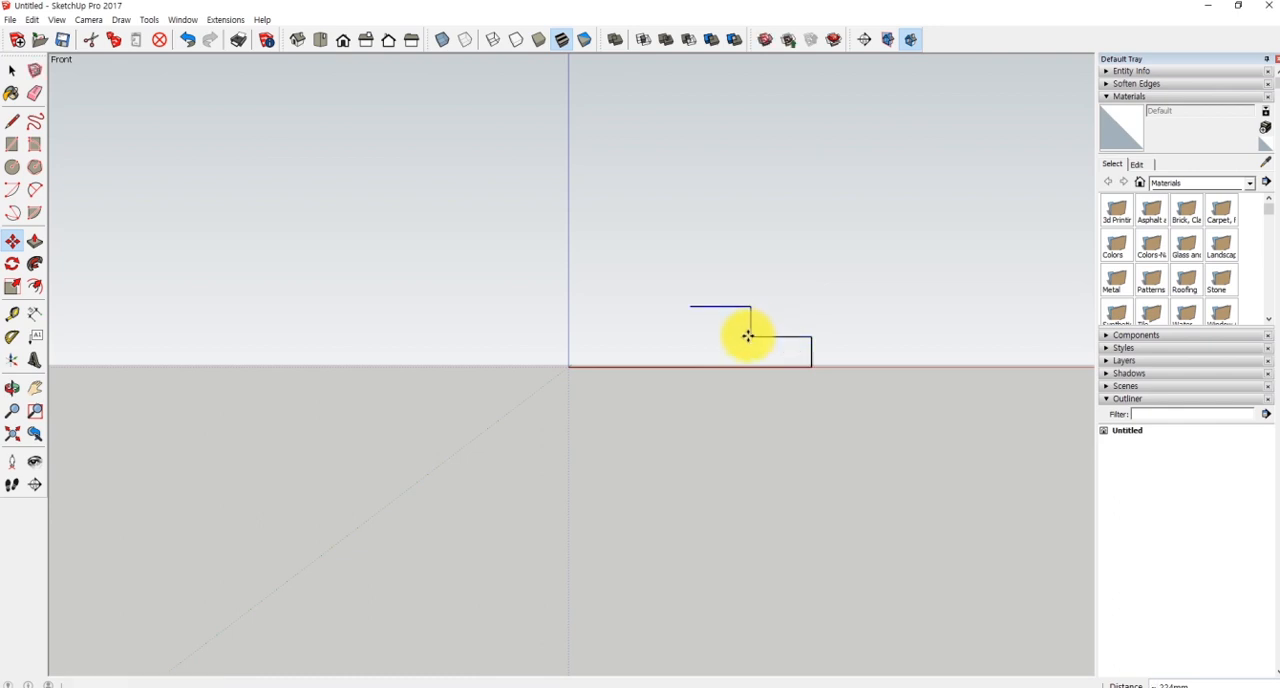
- Repeat the riser-and-tread copy as an array of three (*3) to complete the four-step outline
left_click_drag(822, 257, 793, 287)
mouse_move(795, 265)
left_mouse_down()
mouse_move(818, 286)
mouse_move(850, 262)
mouse_move(828, 287)
left_mouse_up()
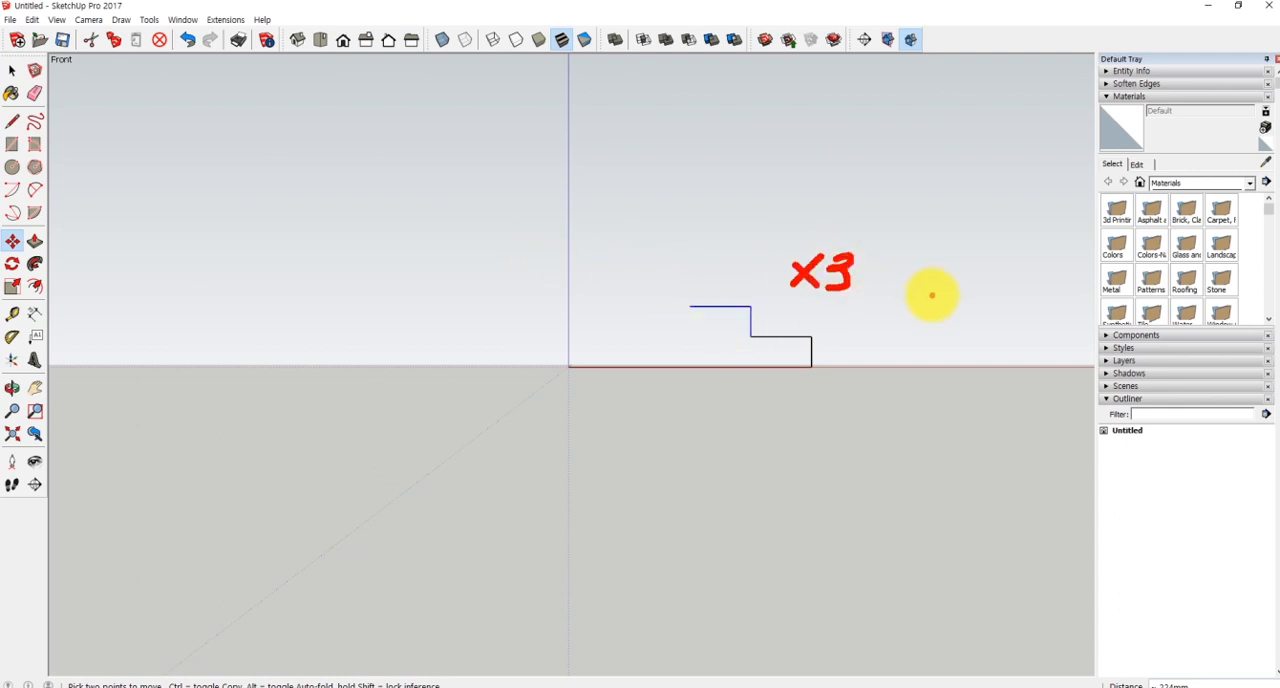
key("Escape")
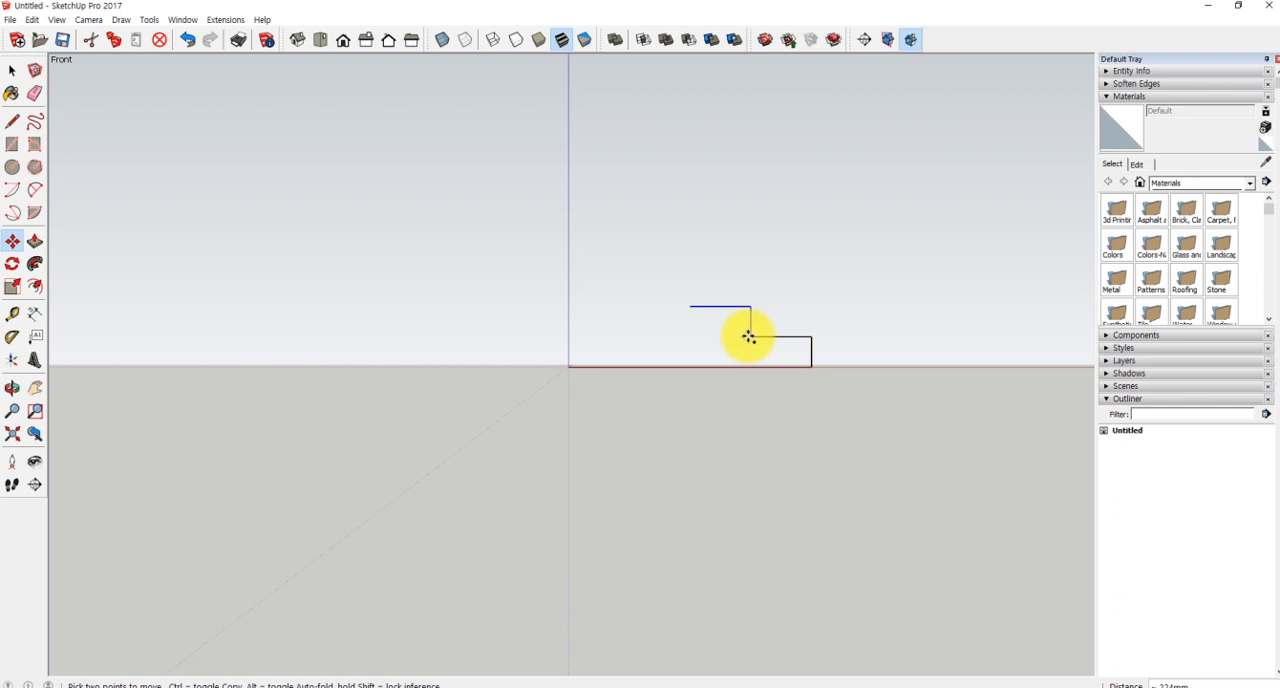
key("Return")
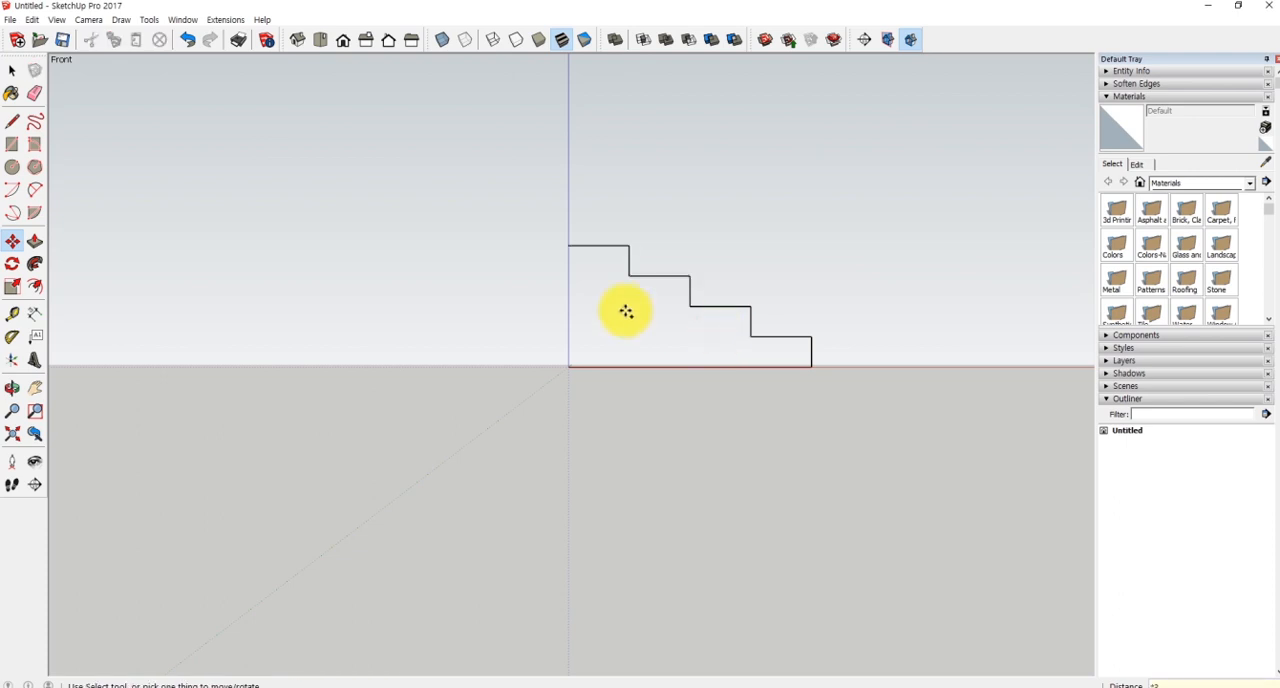
- Close the stair profile with a vertical line from the top tread's end down to the origin
key("l")
left_click(569, 244)
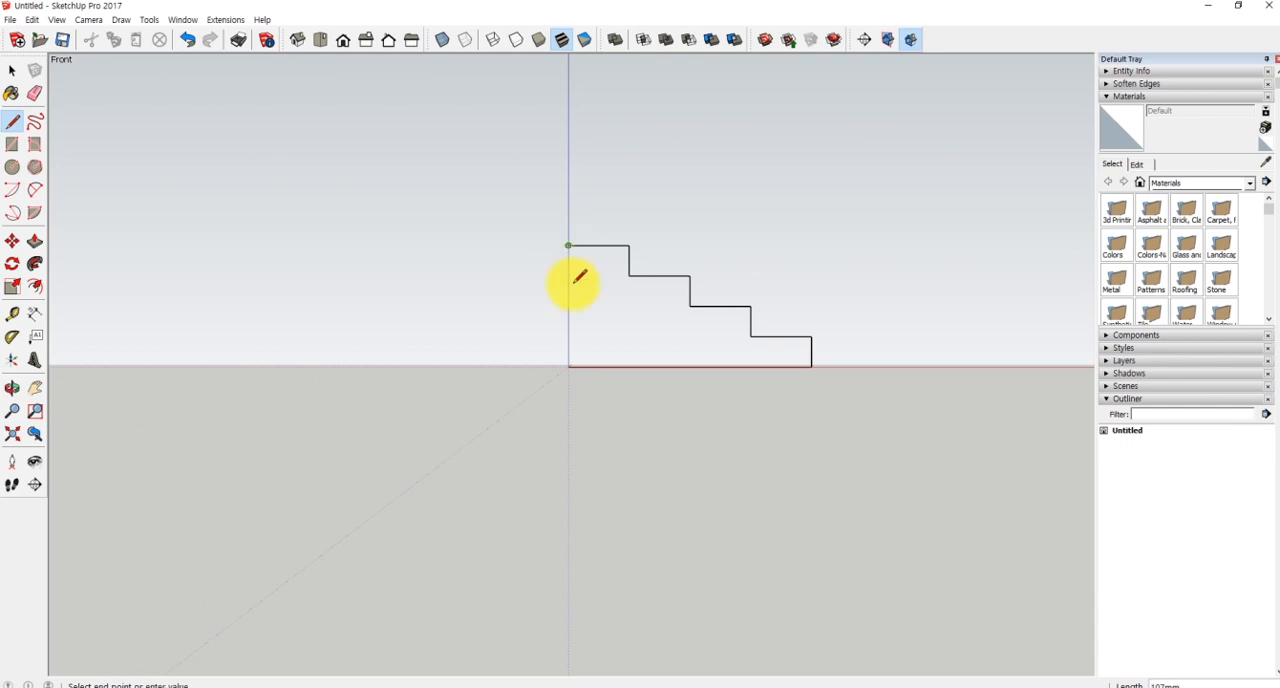
left_click(569, 366)
mouse_move(893, 303)
middle_mouse_down()
mouse_move(783, 374)
mouse_move(640, 428)
middle_mouse_up()
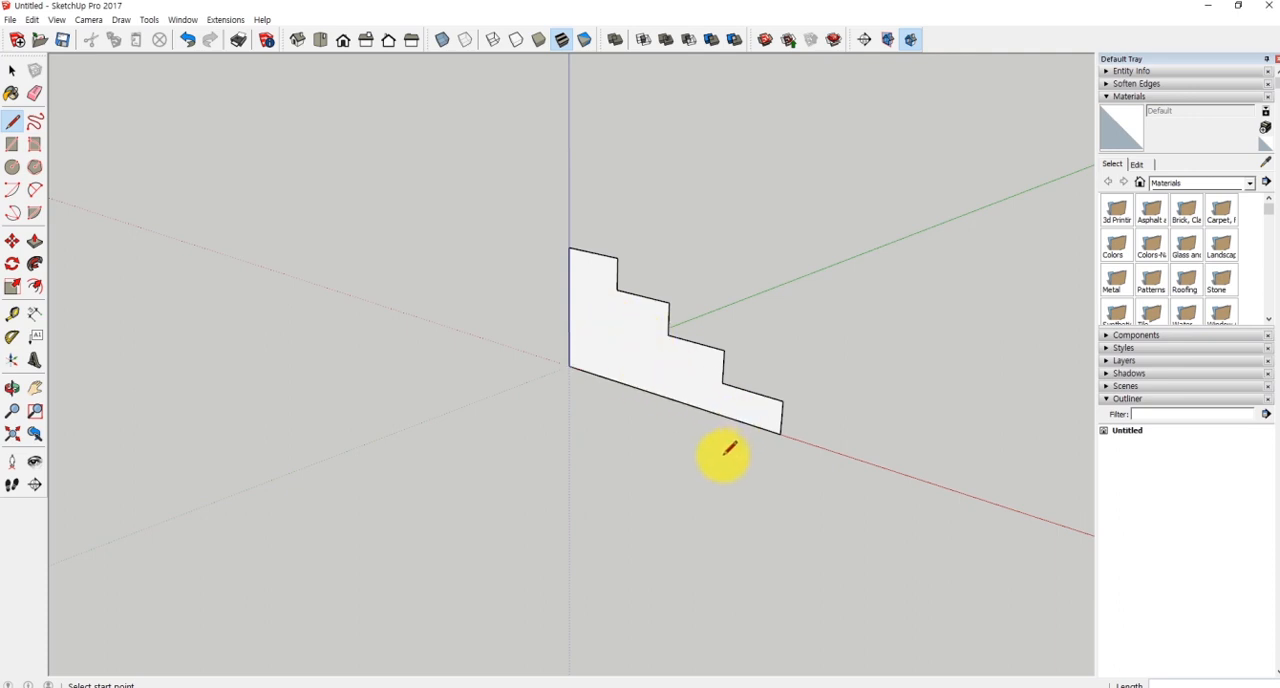
key("space")
- Push/Pull the stair profile face back 600 mm along the green axis into a solid staircase
mouse_move(717, 457)
middle_mouse_down()
mouse_move(743, 460)
mouse_move(731, 463)
middle_mouse_up()
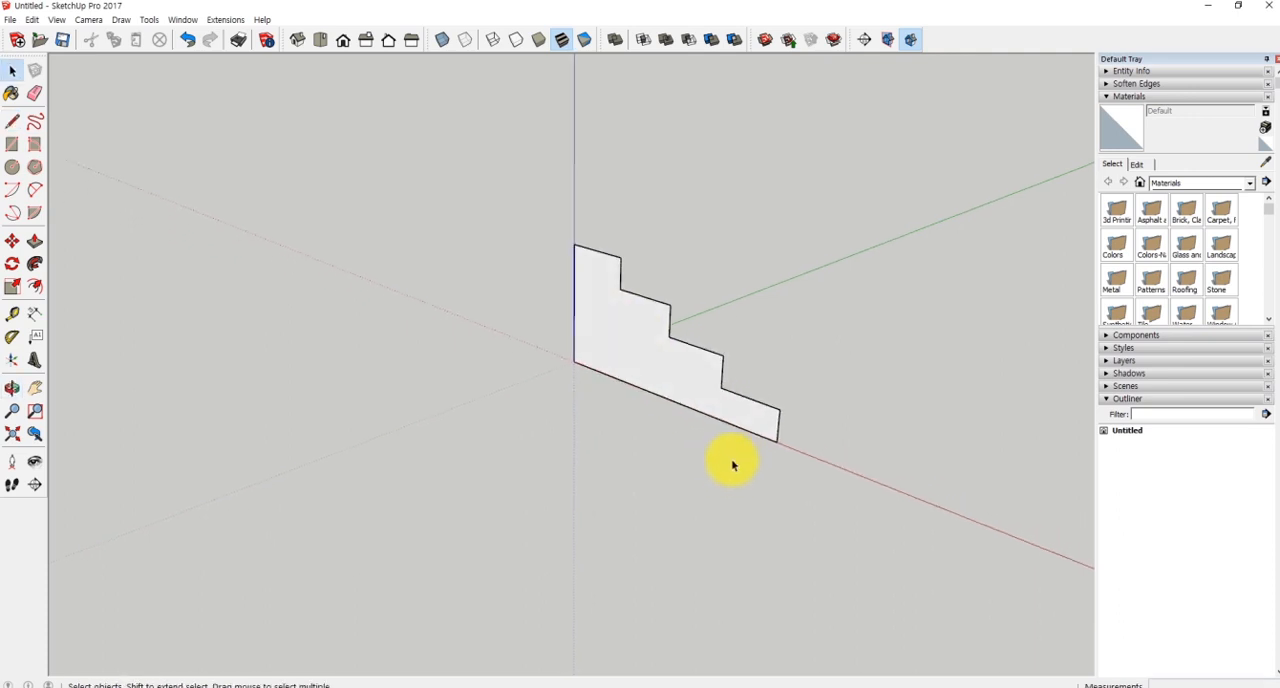
left_click_drag(716, 471, 668, 505)
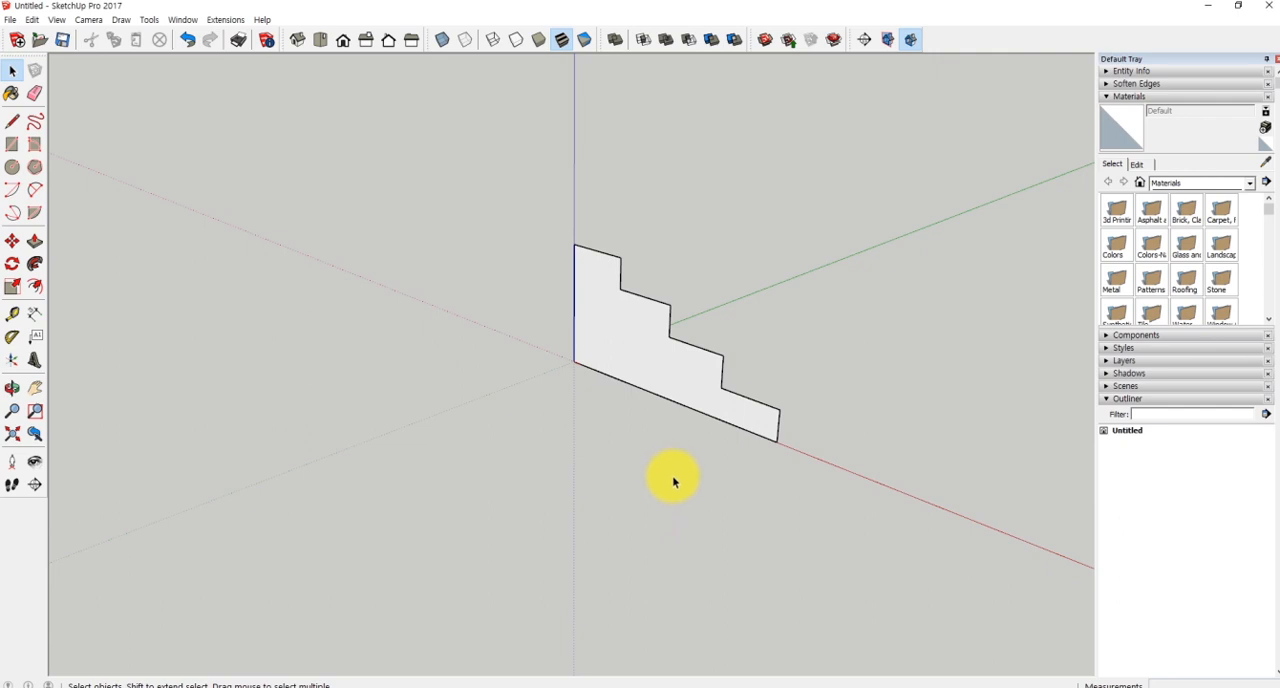
key("p")
left_click_drag(660, 366, 875, 310)
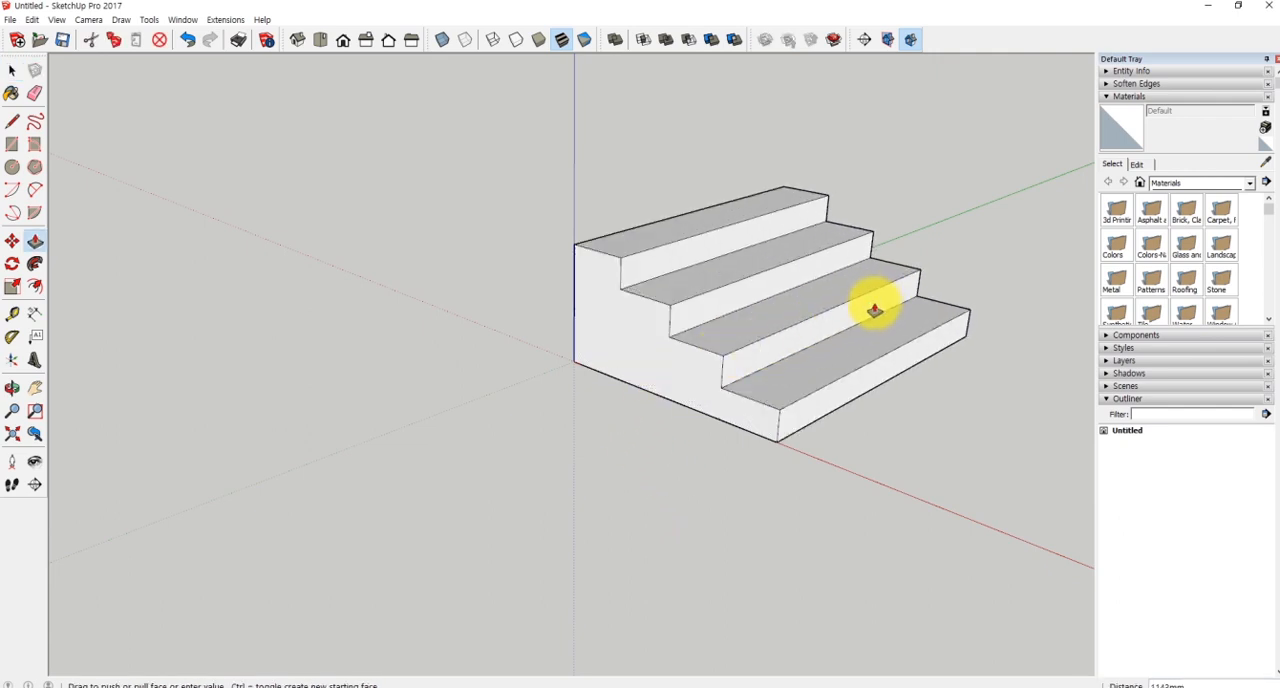
key("Return")
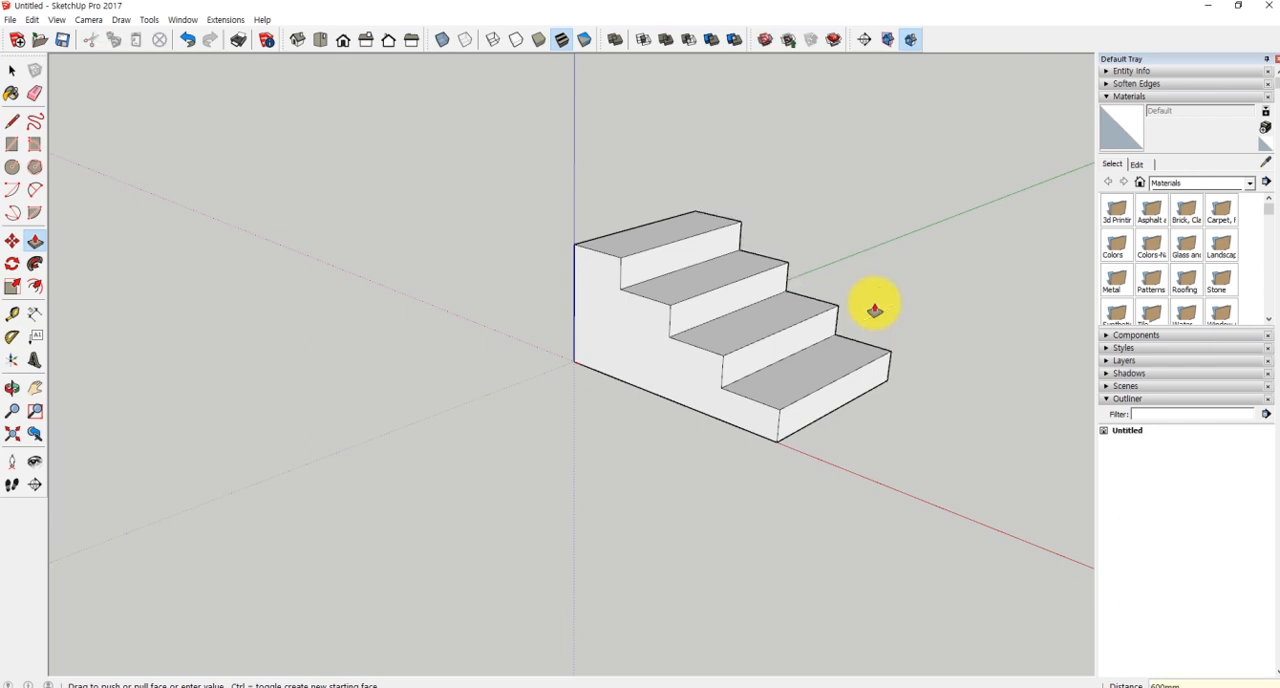
middle_click_drag(880, 308, 909, 374)
key("space")
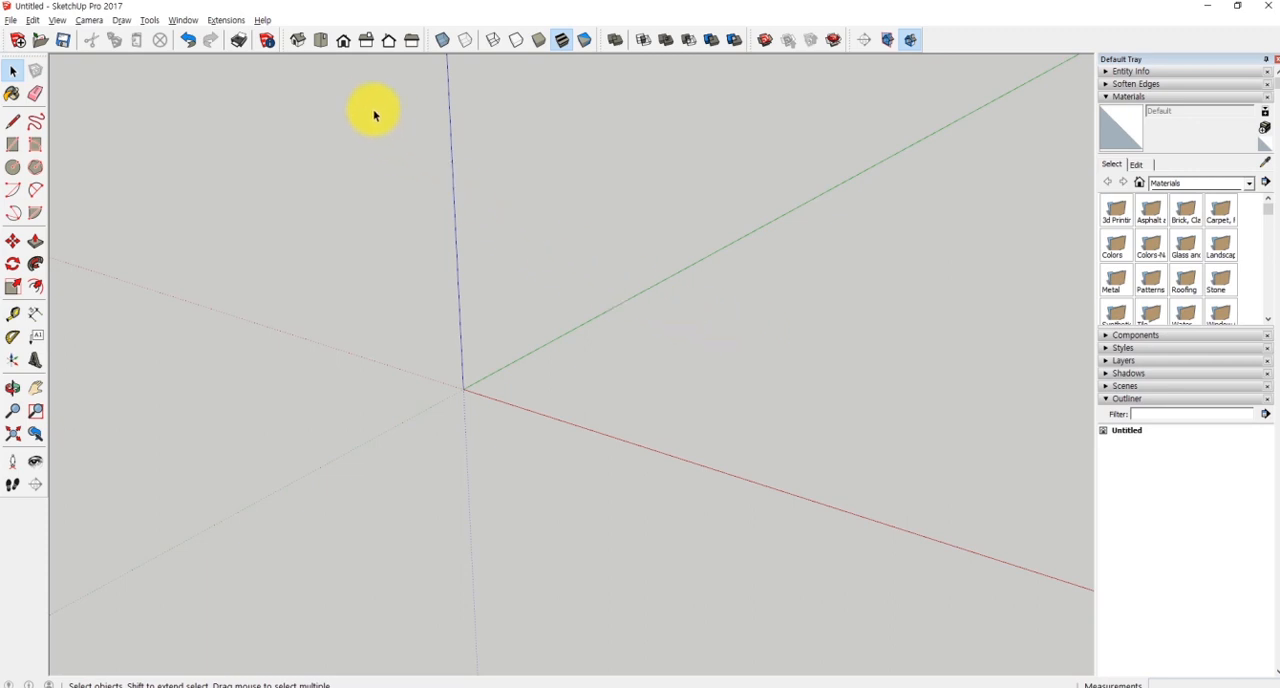
- In the front view, draw a 200 mm line from the origin along the red axis
left_click(343, 44)
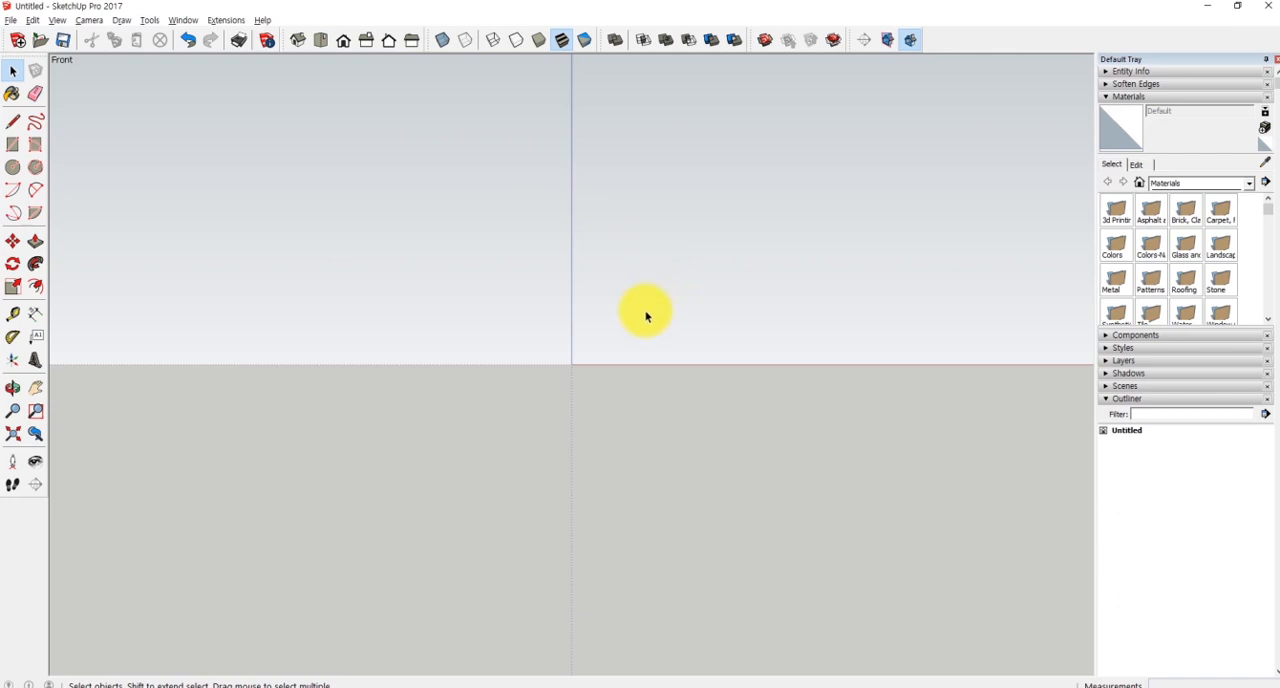
key("l")
left_click(574, 362)
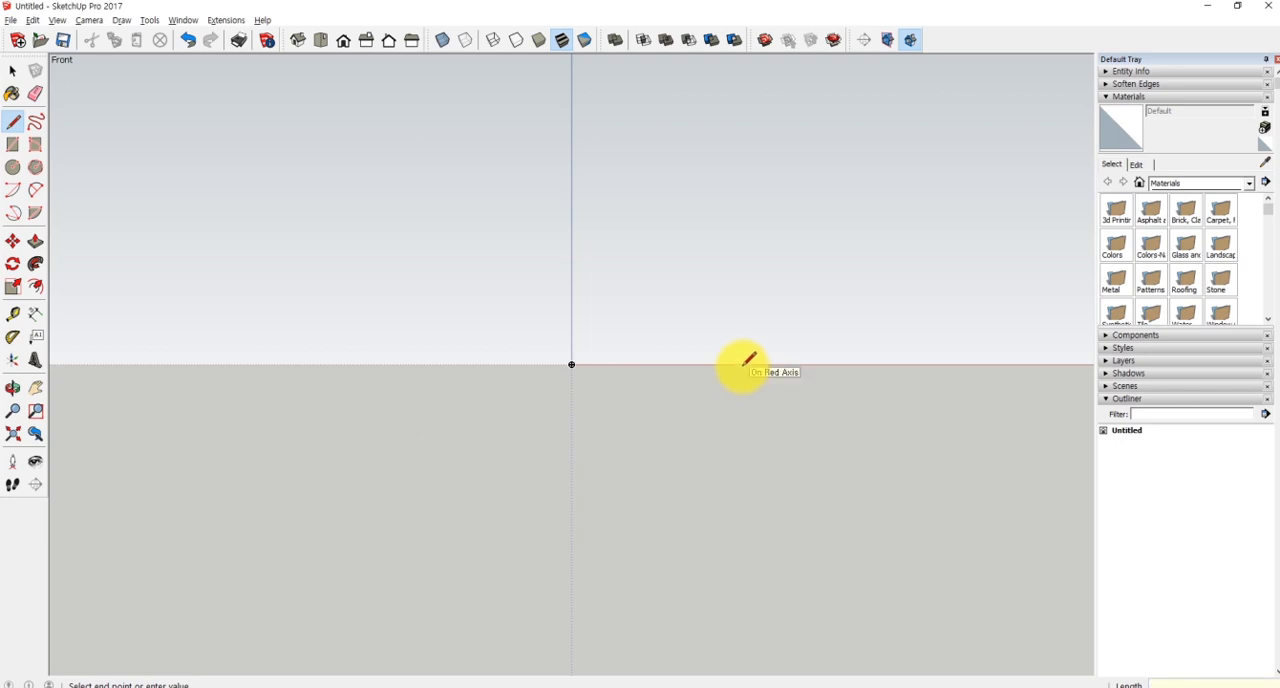
type("200")
key("Return")
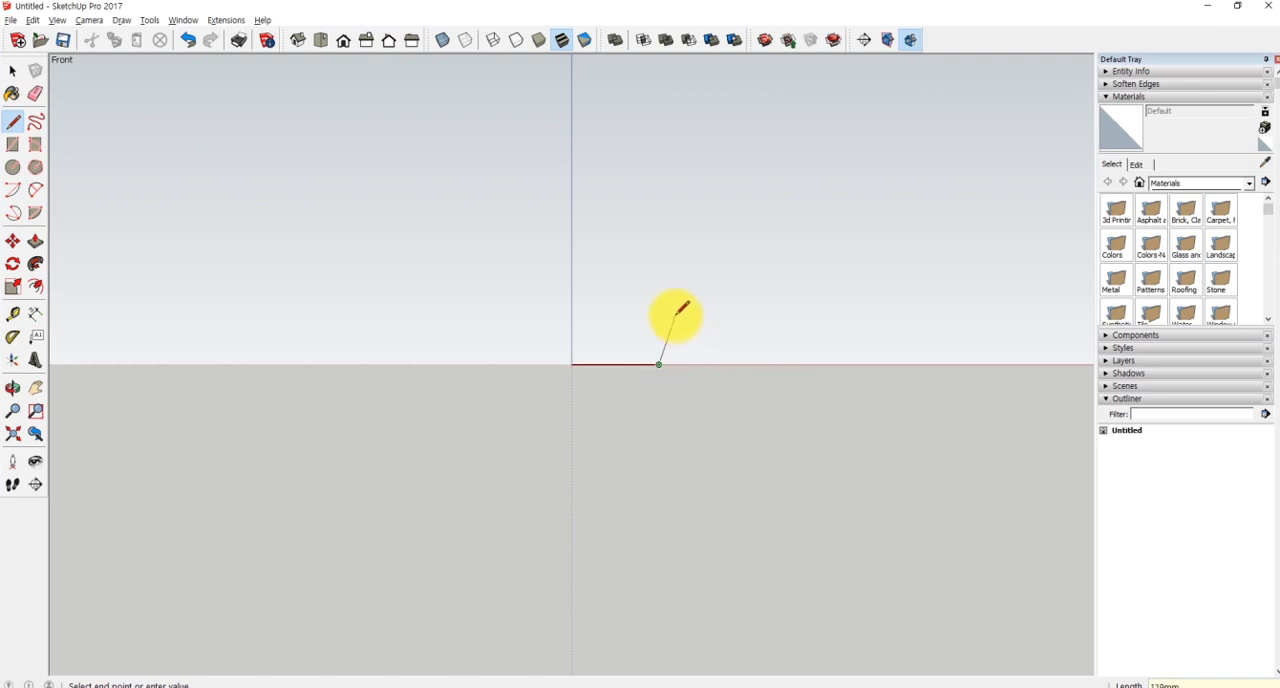
- Draw a 200 mm vertical line up from the origin and close the right triangle to the base line's free end
key("space")
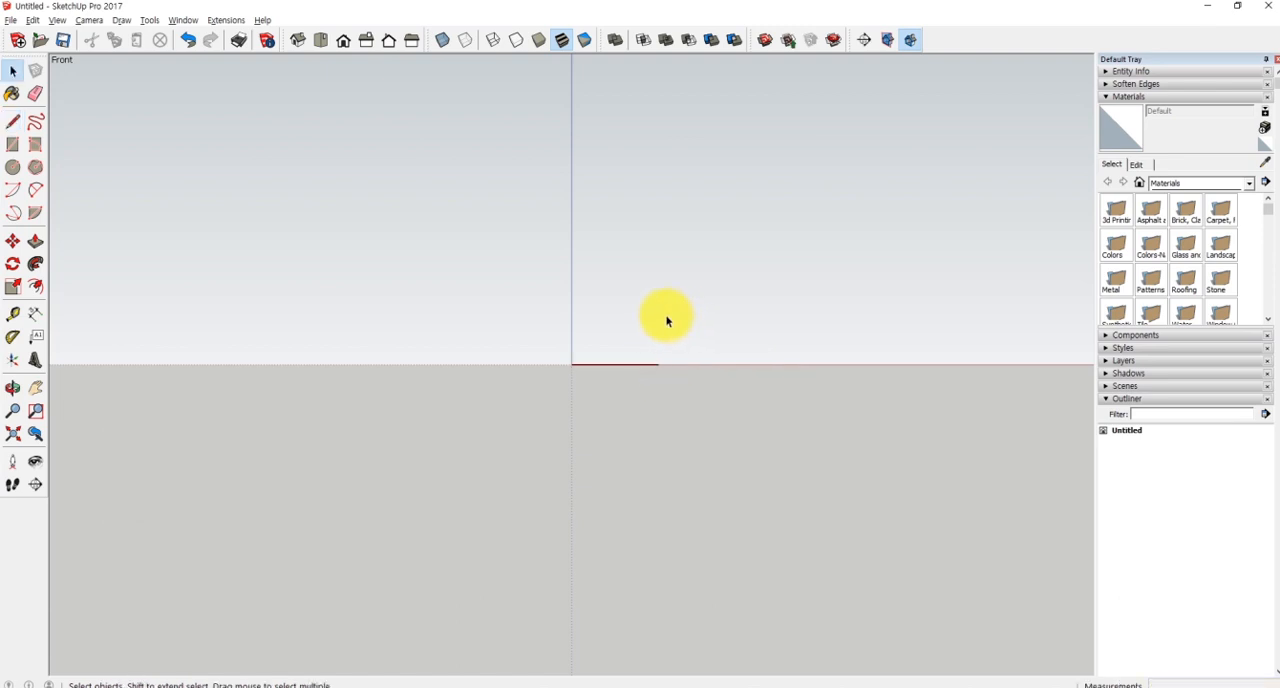
key("l")
left_click(573, 363)
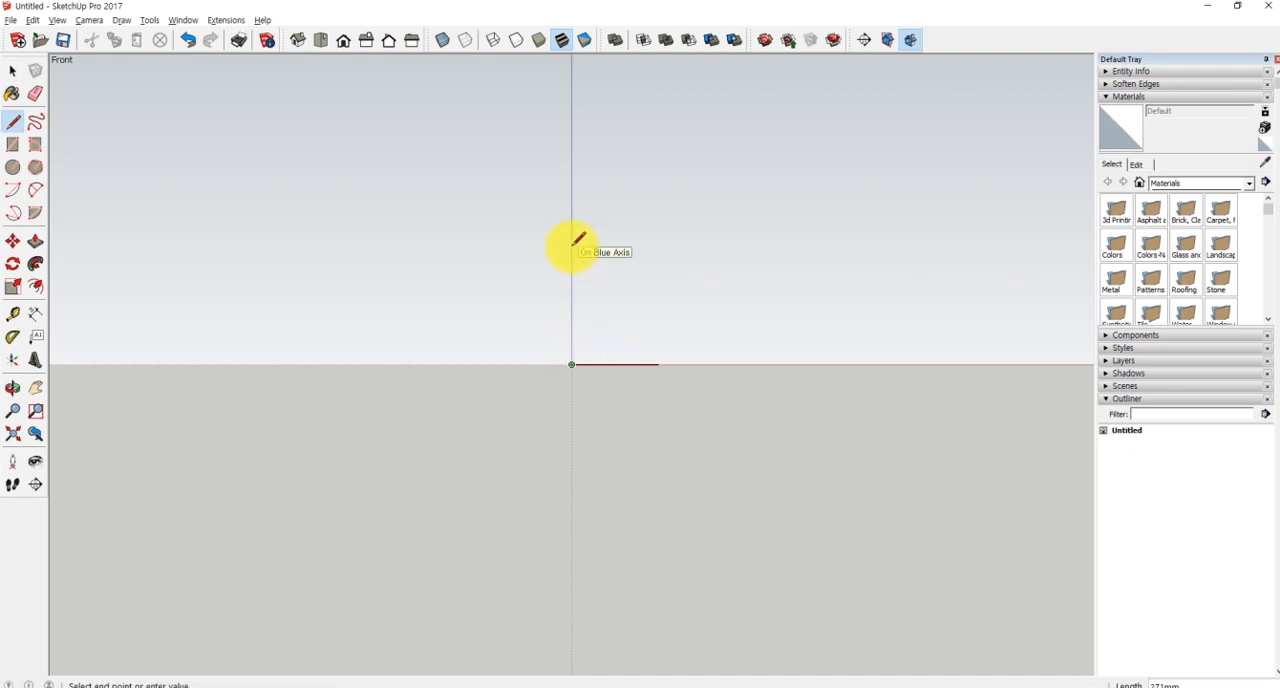
type("200")
key("Return")
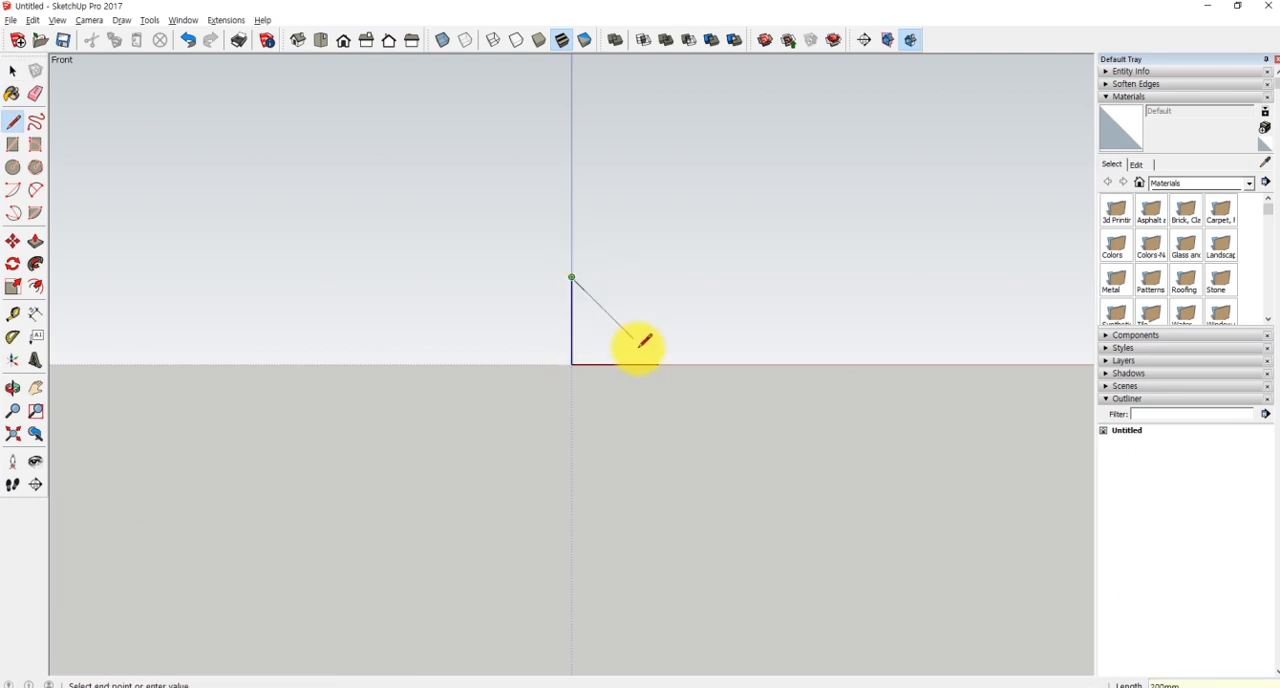
left_click(659, 363)
- Push/Pull the triangular face back 200 mm along the green axis into a wedge
middle_click_drag(711, 266, 667, 330)
key("p")
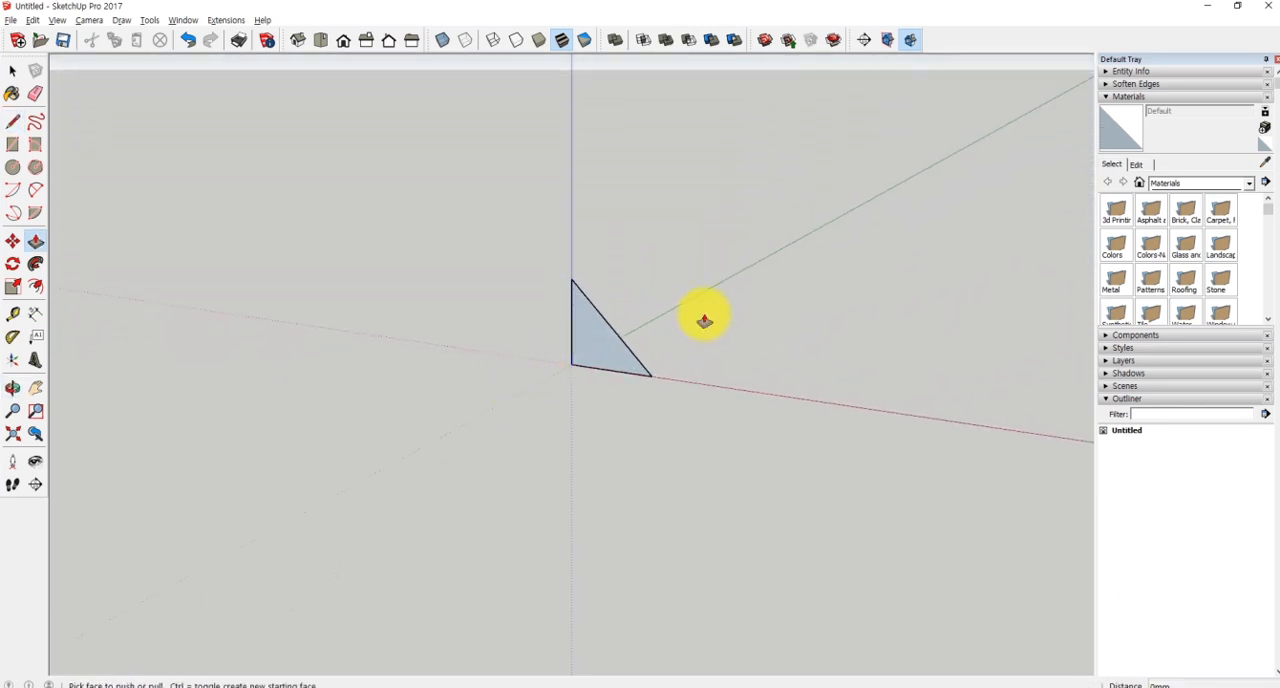
left_click(609, 348)
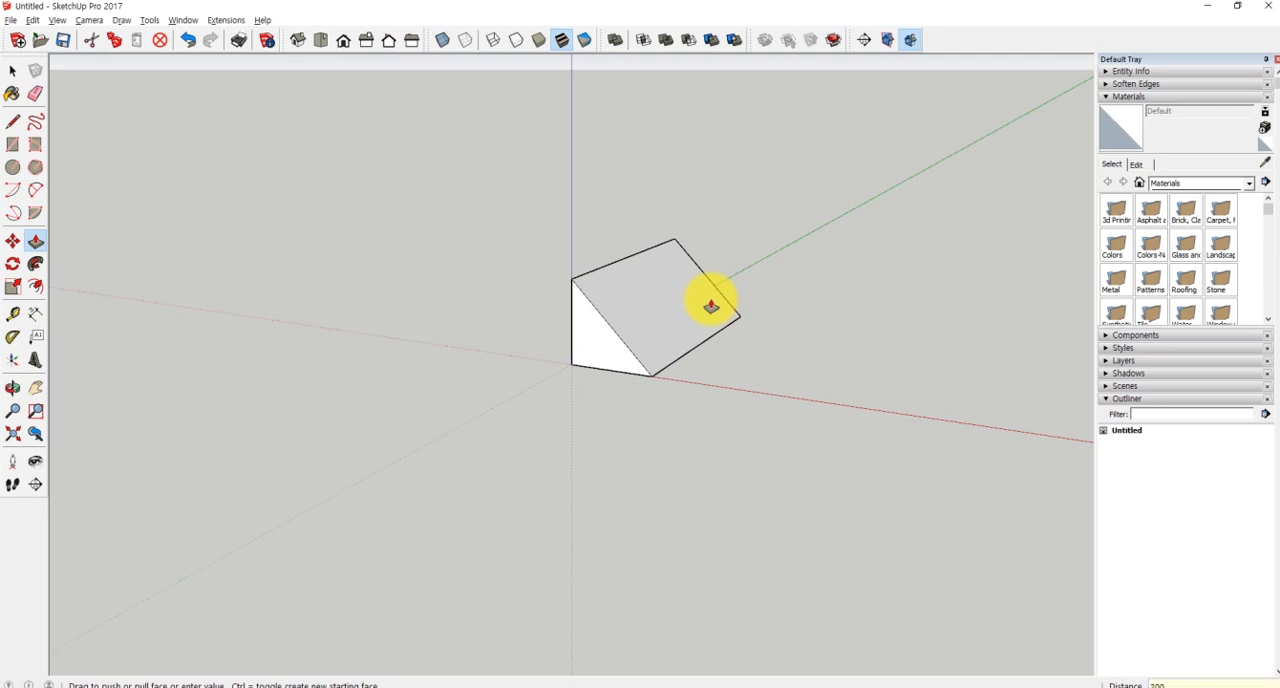
key("Return")
key("space")
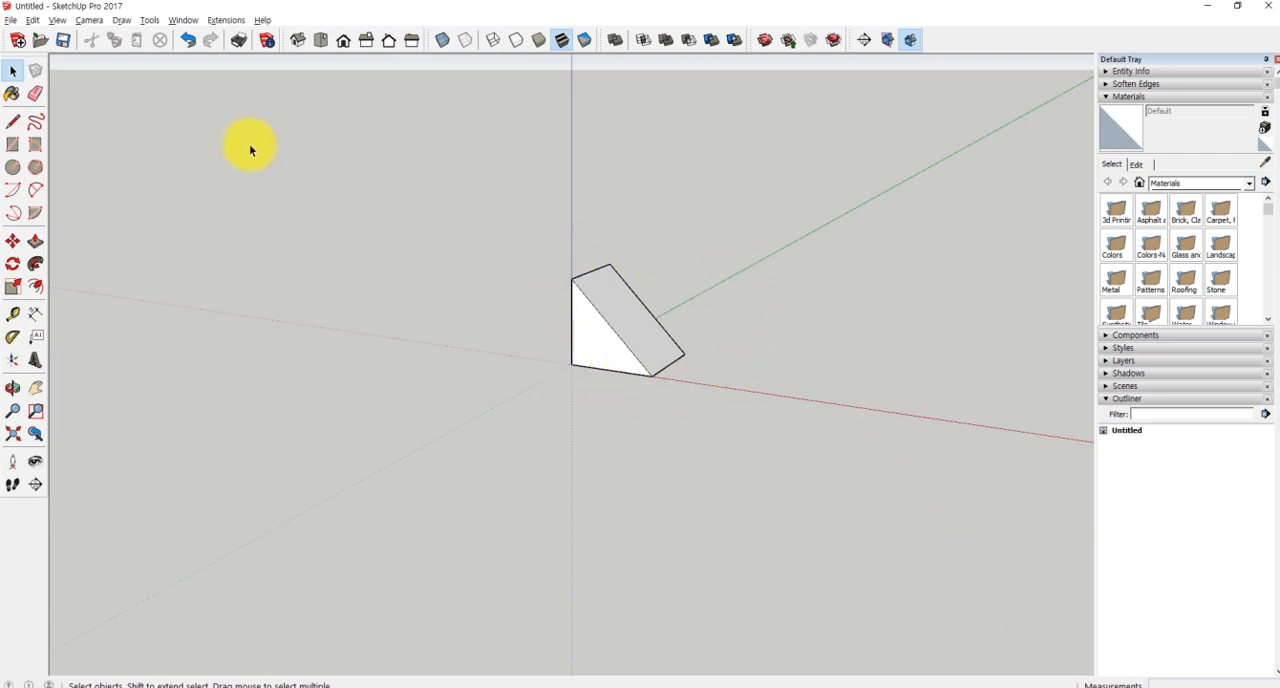
- Switch the camera from perspective to parallel projection
left_click(90, 21)
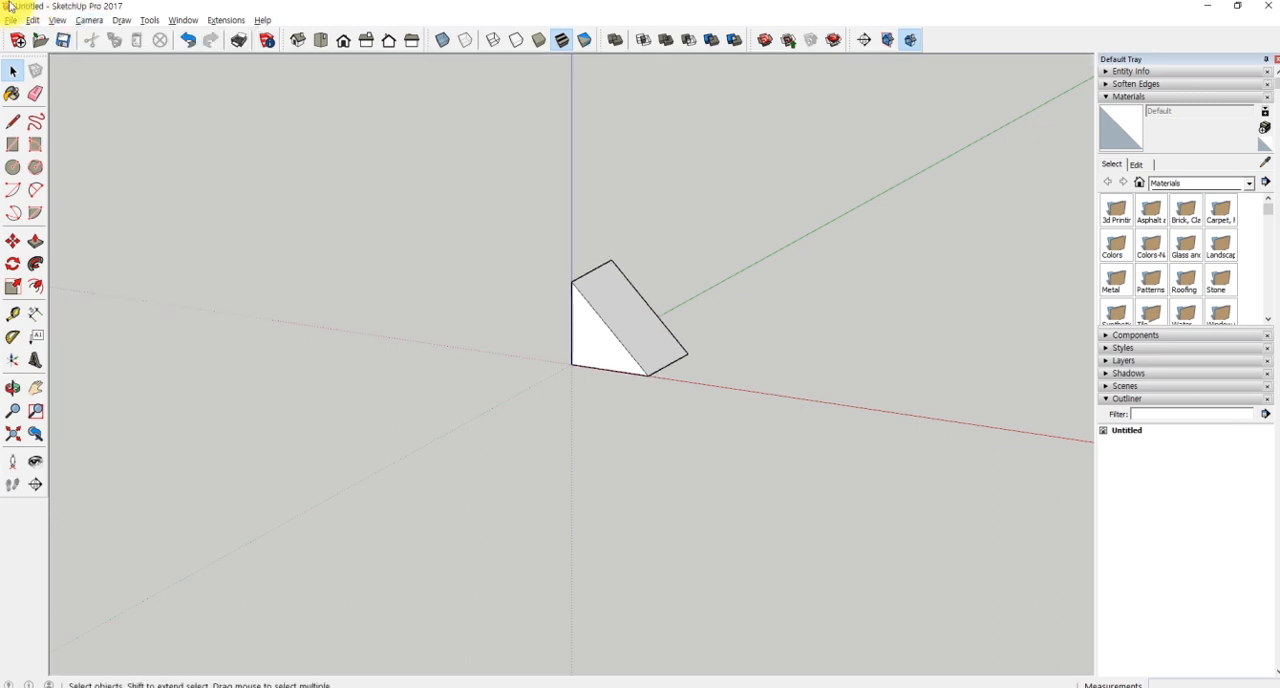
left_click(89, 20)
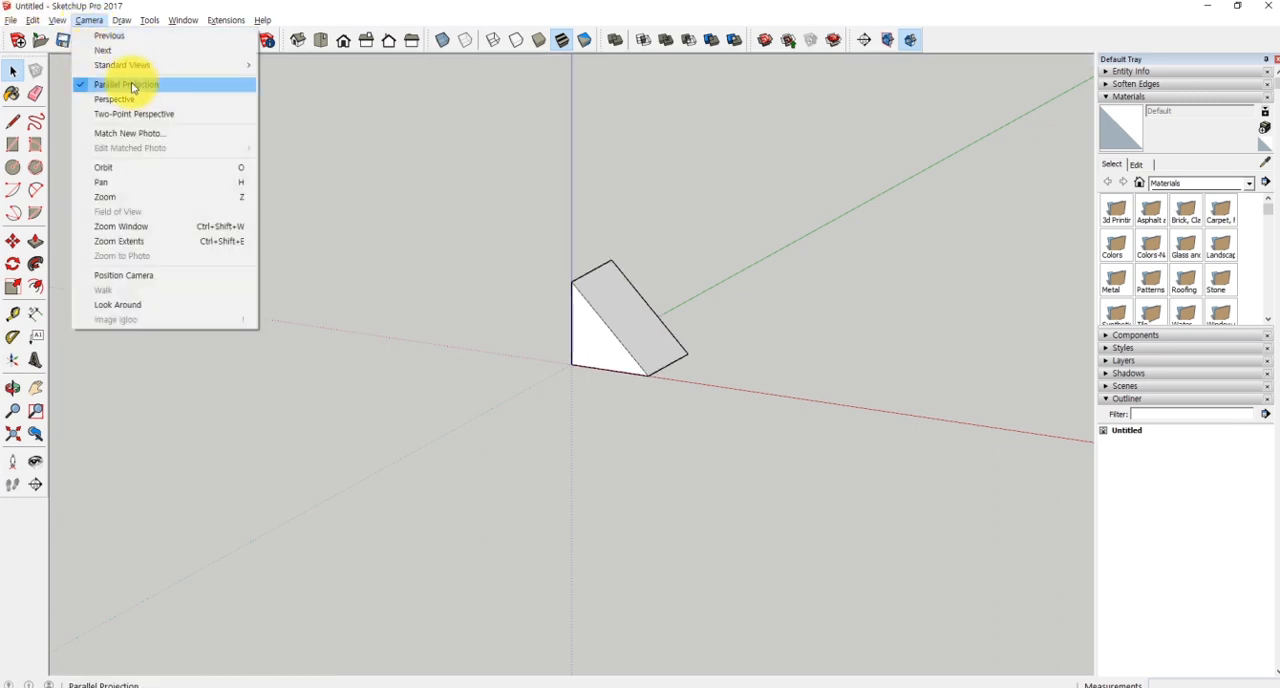
left_click(112, 86)
left_click(89, 20)
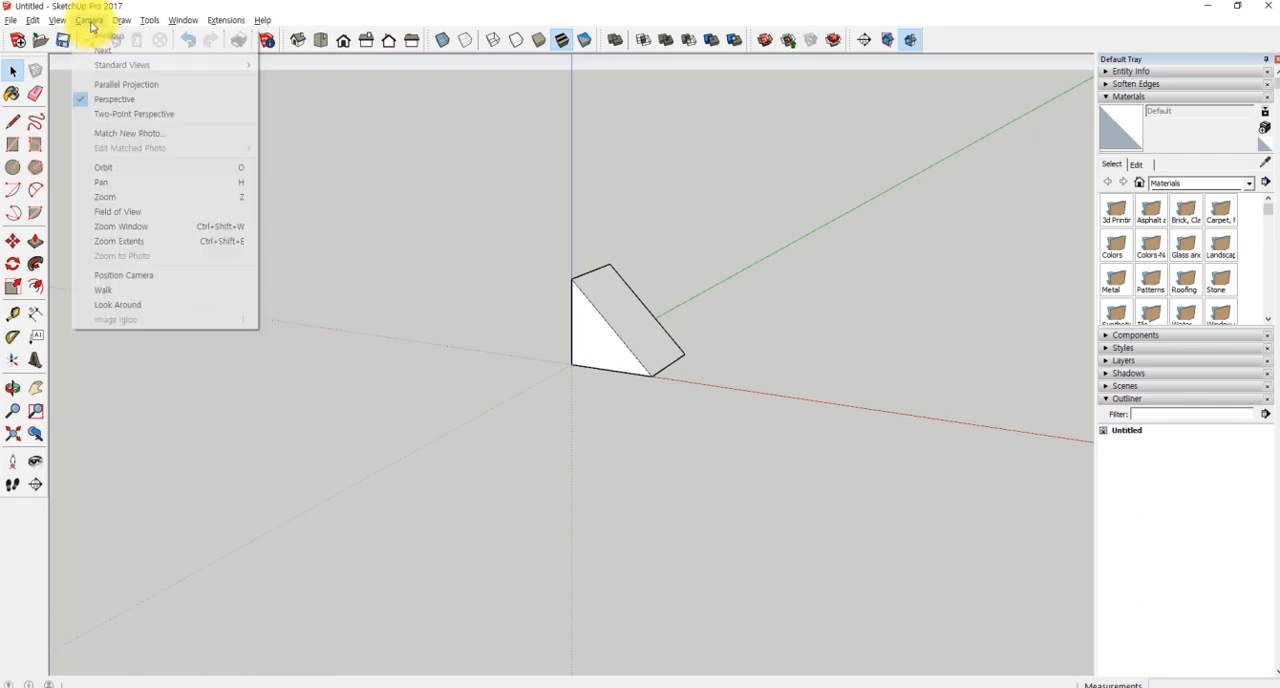
left_click(110, 86)
- Draw a 500 × 400 mm ground rectangle starting on the red axis, a short distance beyond the wedge
key("o")
key("space")
middle_click_drag(686, 343, 734, 371)
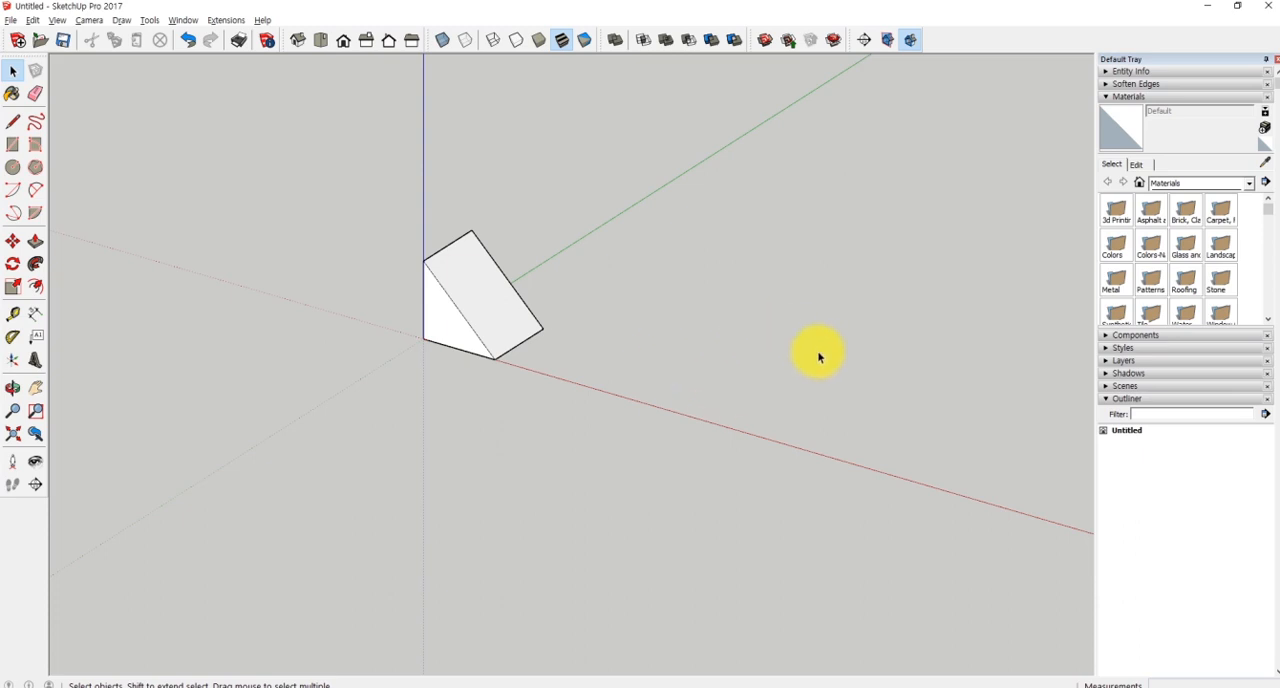
key("r")
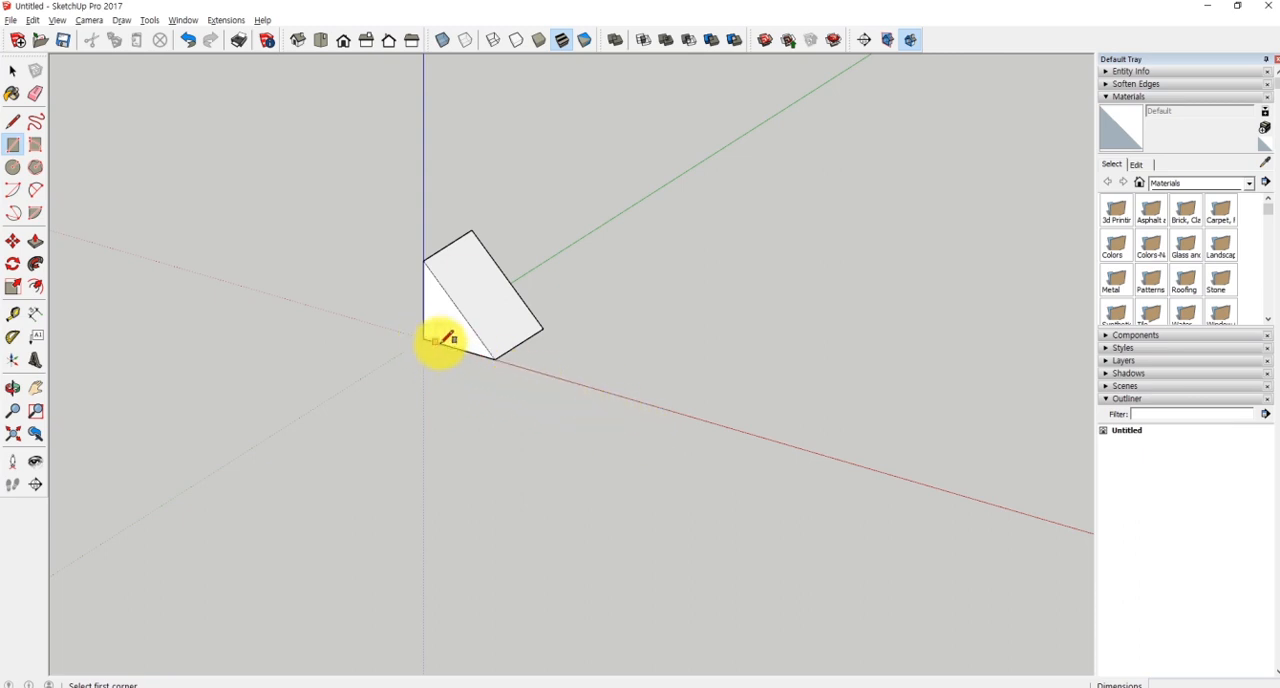
left_click(647, 403)
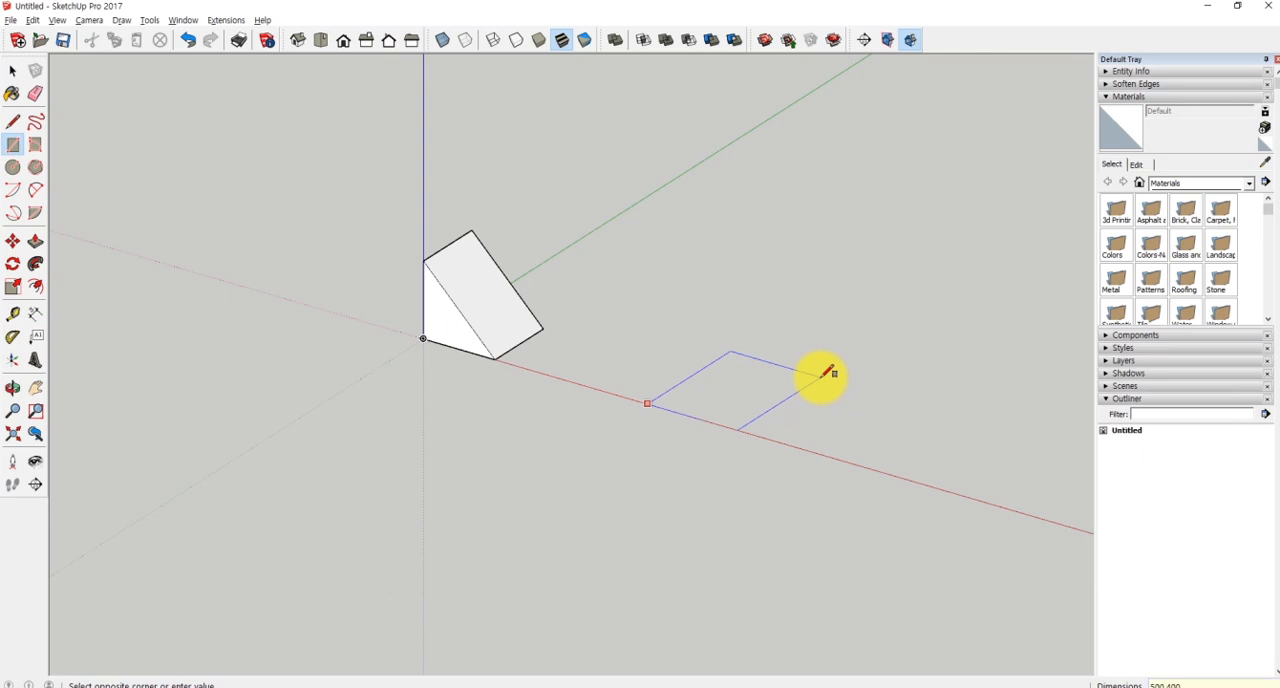
key("Return")
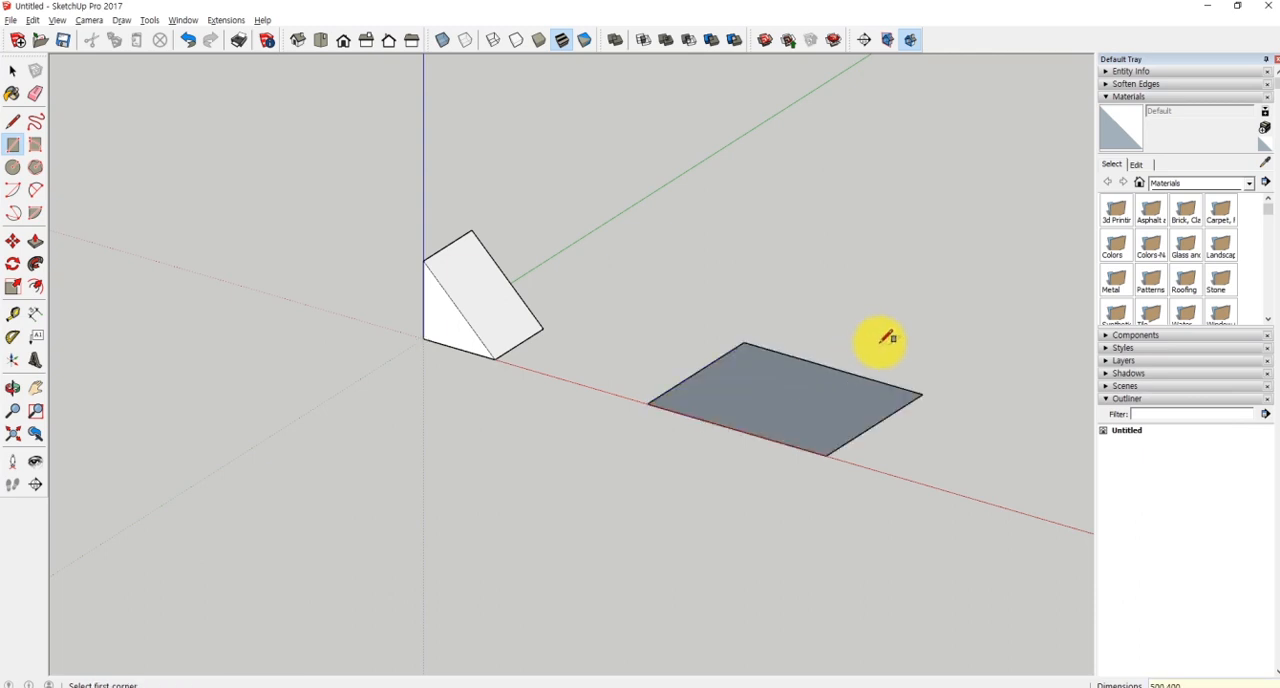
- Push/Pull the rectangle up 100 mm into a slab
key("p")
left_click(779, 386)
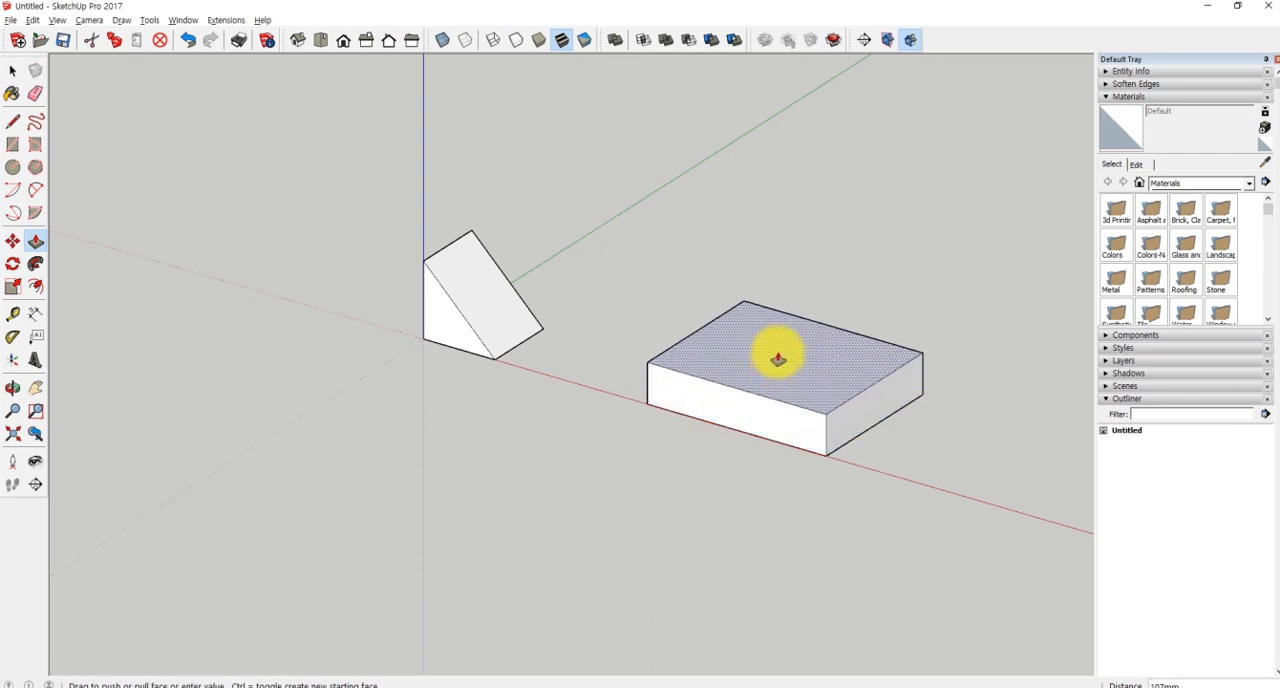
type("100")
key("Return")
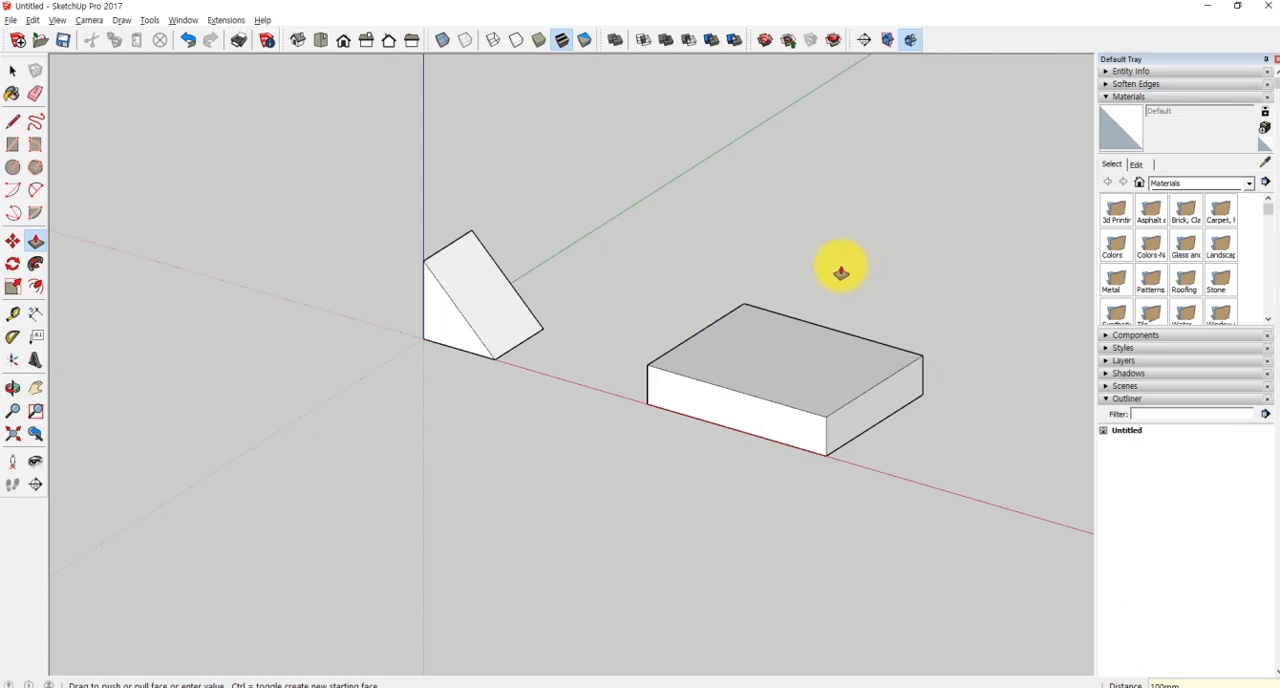
key("space")
- Select the slab's two adjacent top edges meeting at the far corner and offset them 100 mm inward
middle_click_drag(839, 246, 903, 294)
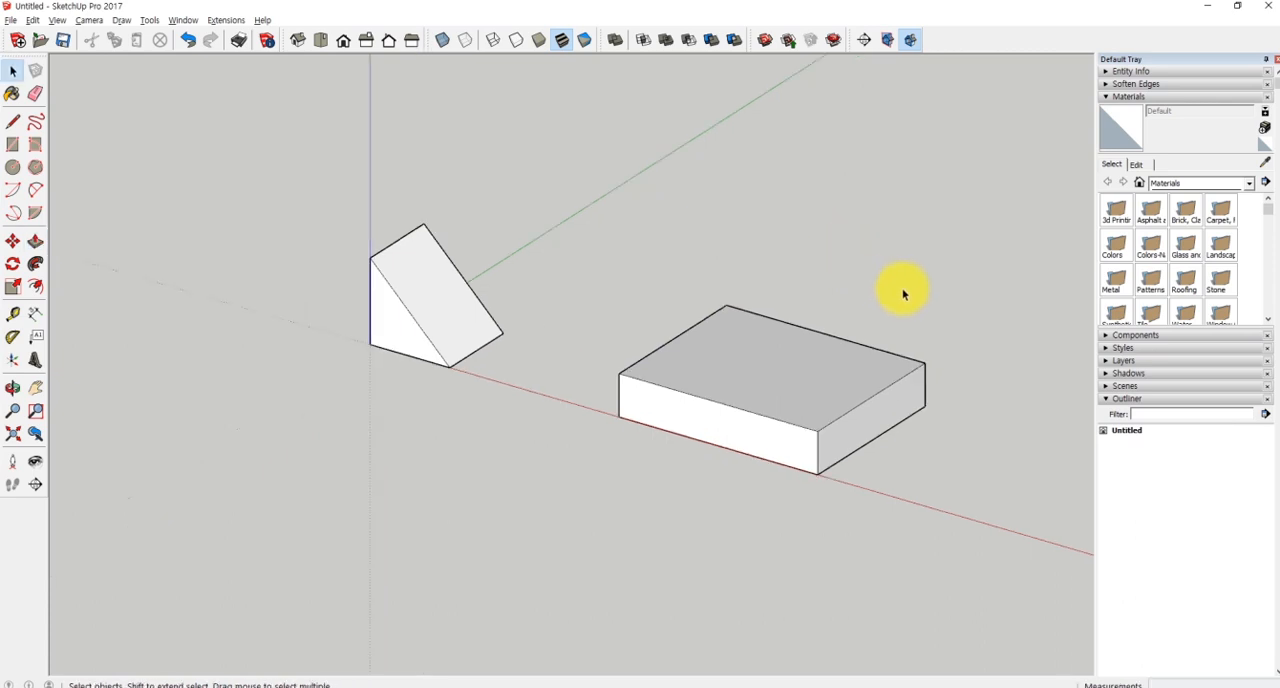
left_click(750, 314)
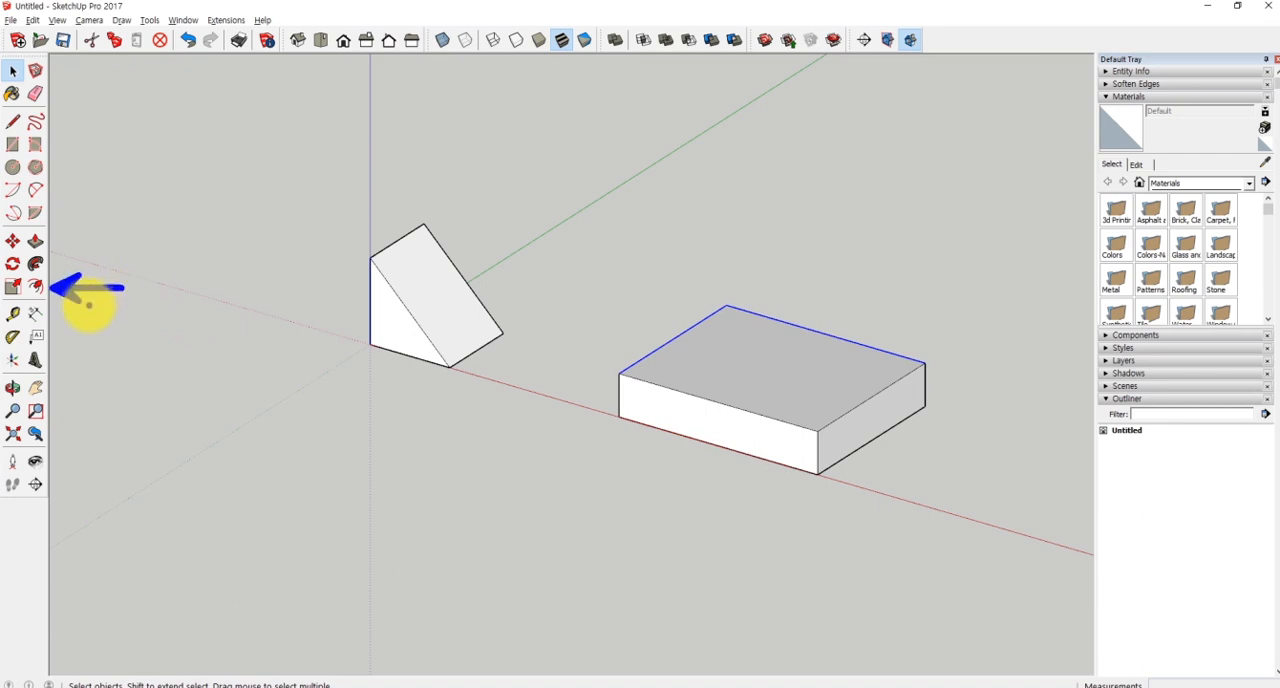
left_click(35, 287)
left_click(622, 373)
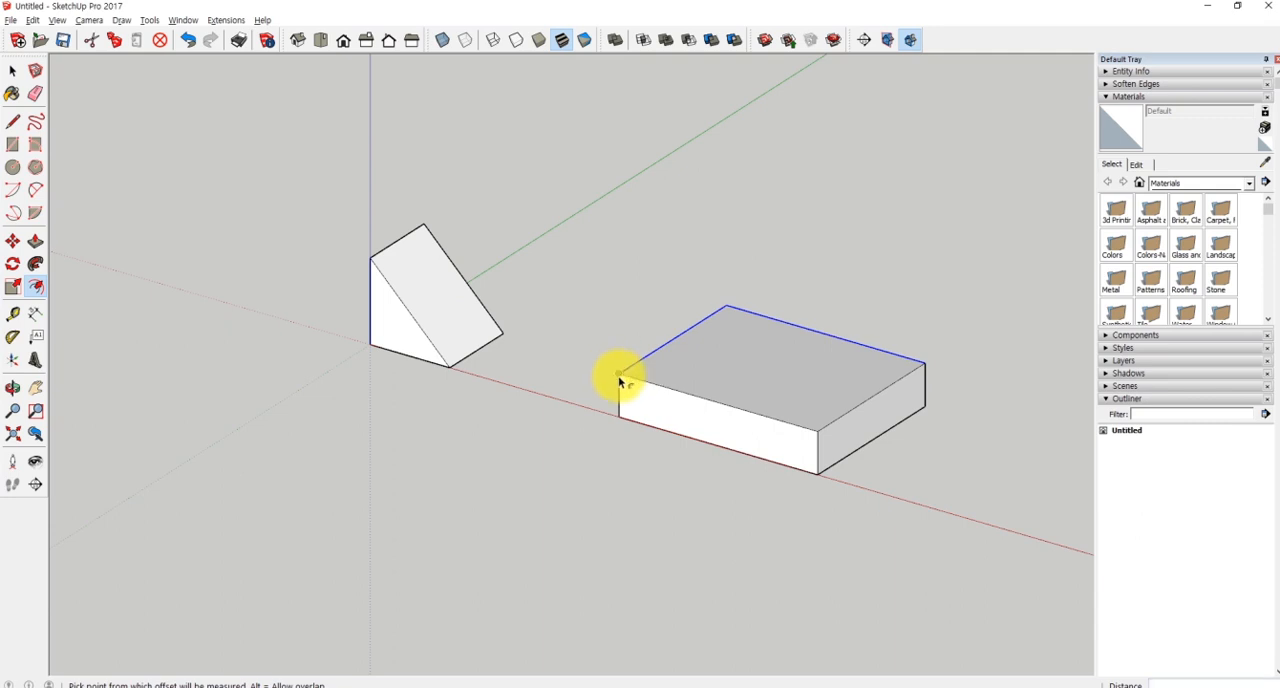
double_click(679, 397)
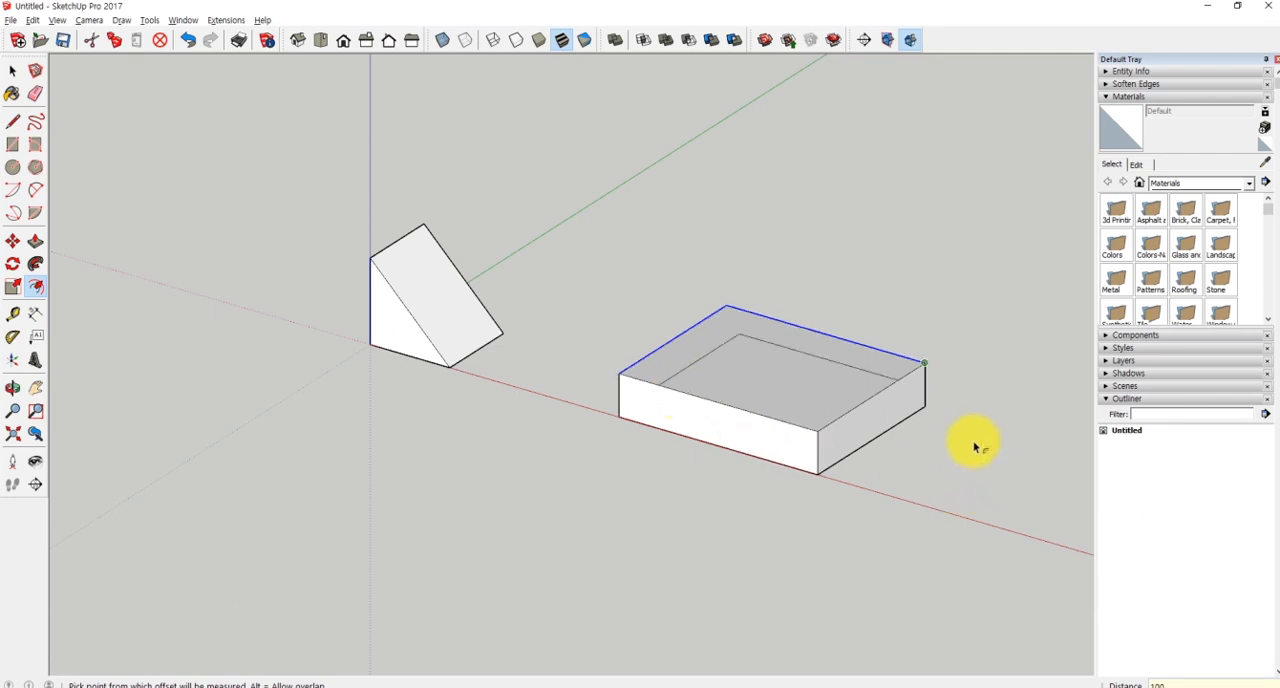
key("space")
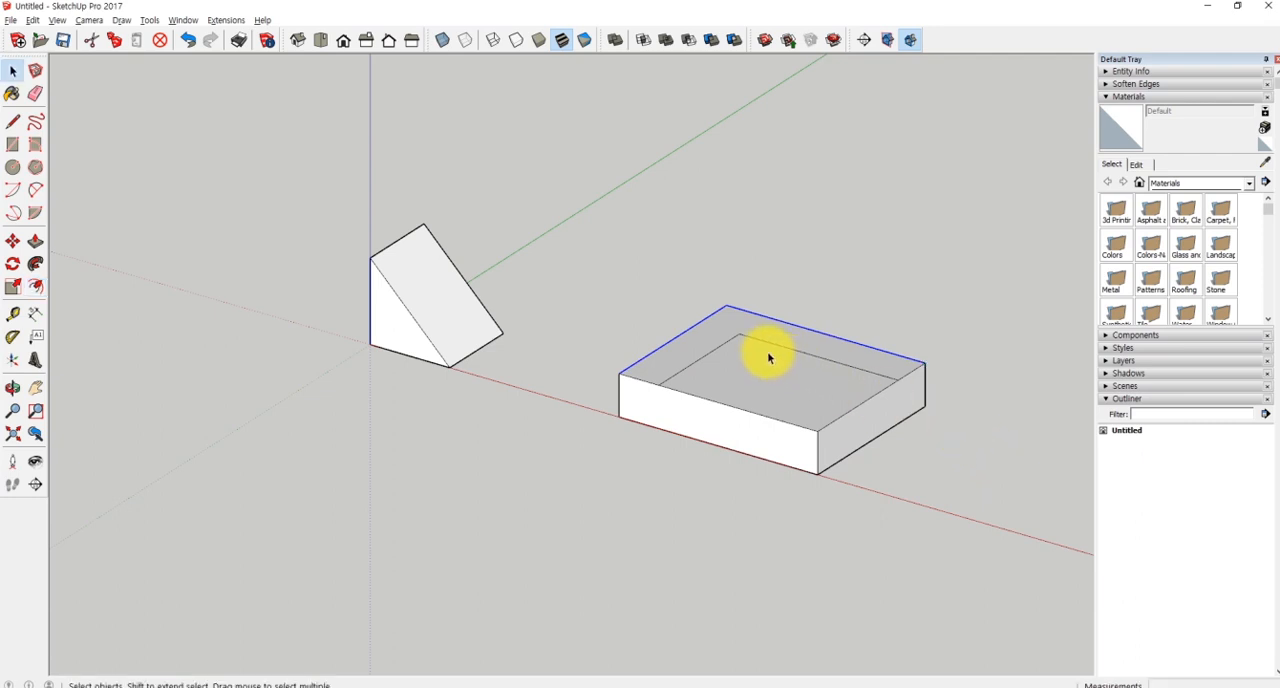
- Push/Pull the L-shaped strip on the slab's top up 400 mm to form two corner walls
key("p")
left_click_drag(726, 331, 717, 203)
key("o")
left_click_drag(949, 317, 940, 360)
middle_click_drag(940, 360, 920, 390)
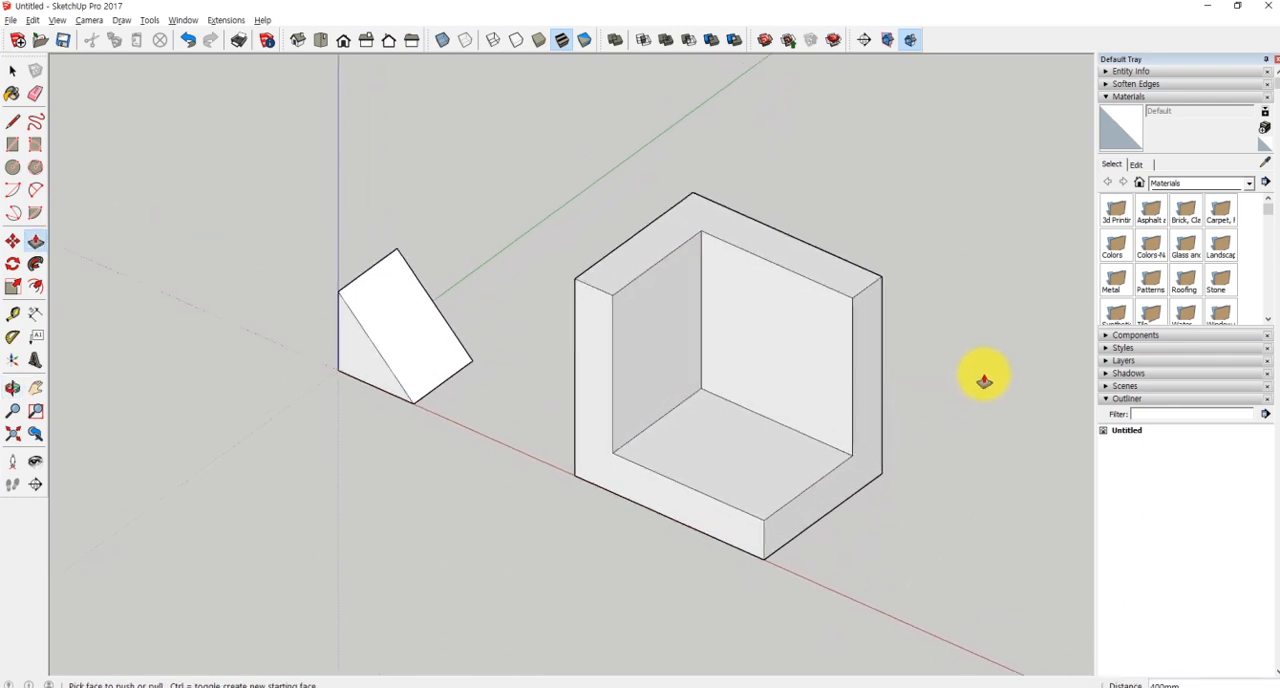